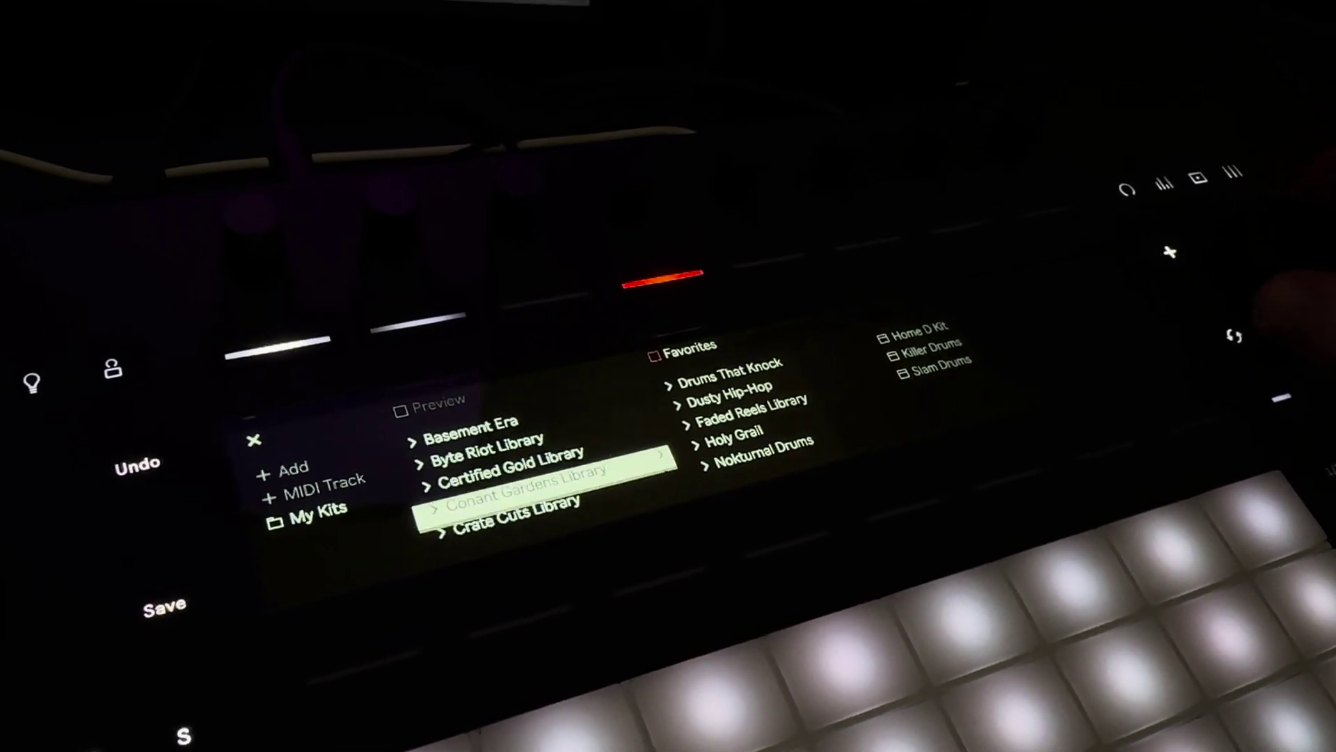
- Open Crate Cuts Library in My Kits and scroll its kit list down to FlyingHigh
key(Down)
key(Right)
key(Down)
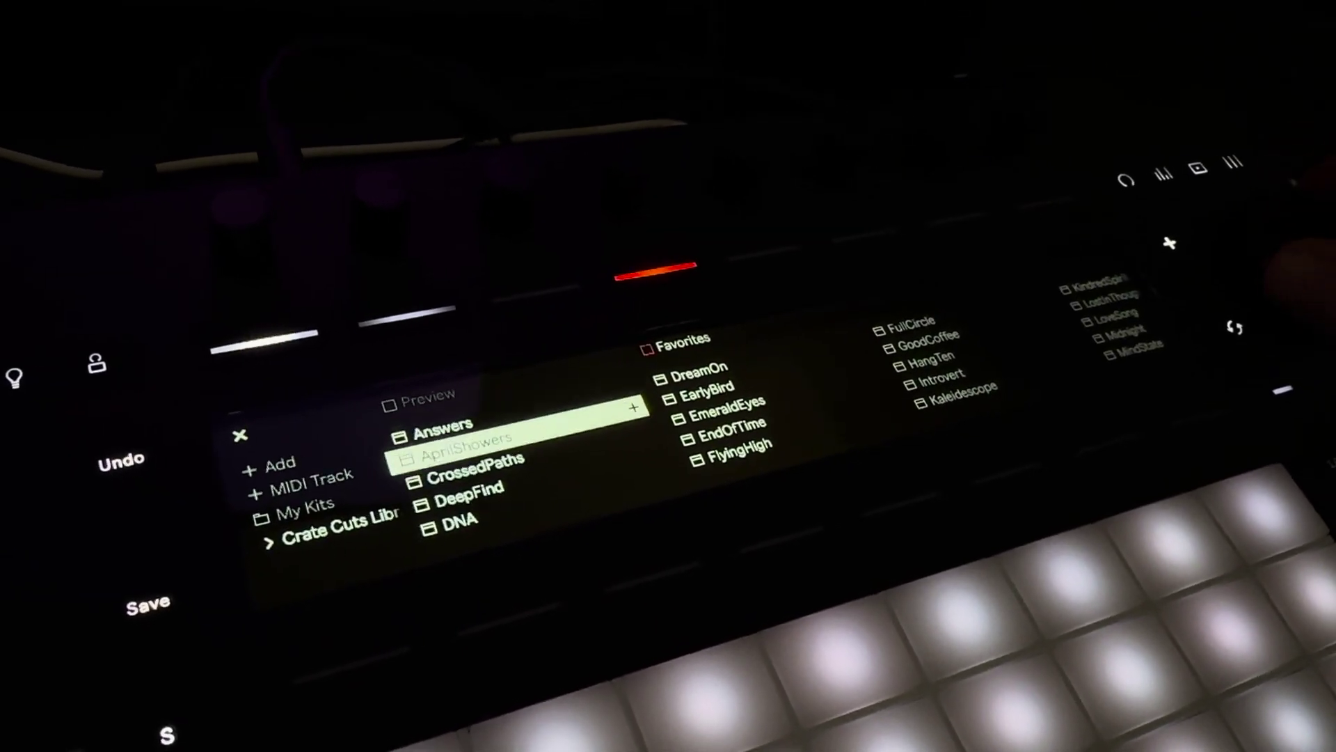
key(Down)
key(Down)
key(Down)
key(Down)
key(Down)
key(Down)
key(Down)
key(Down)
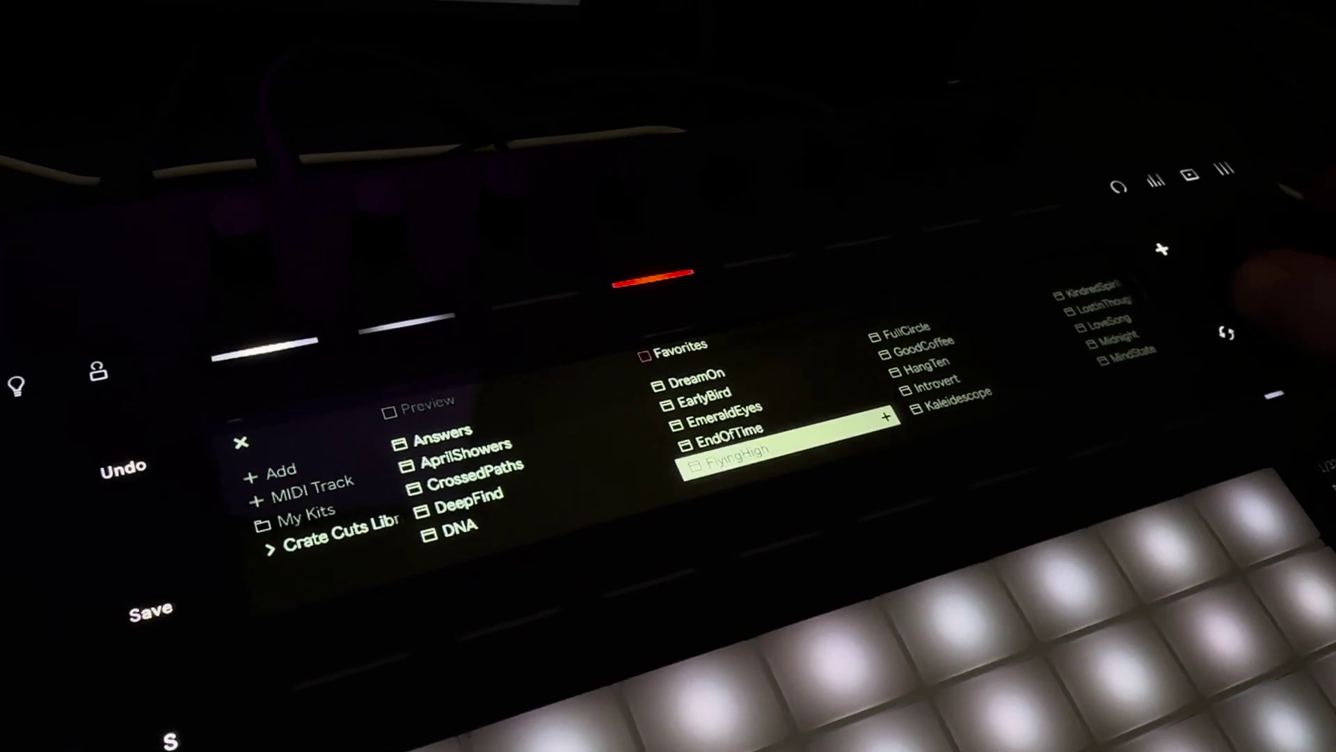
key(Down)
key(Down)
key(Down)
key(Down)
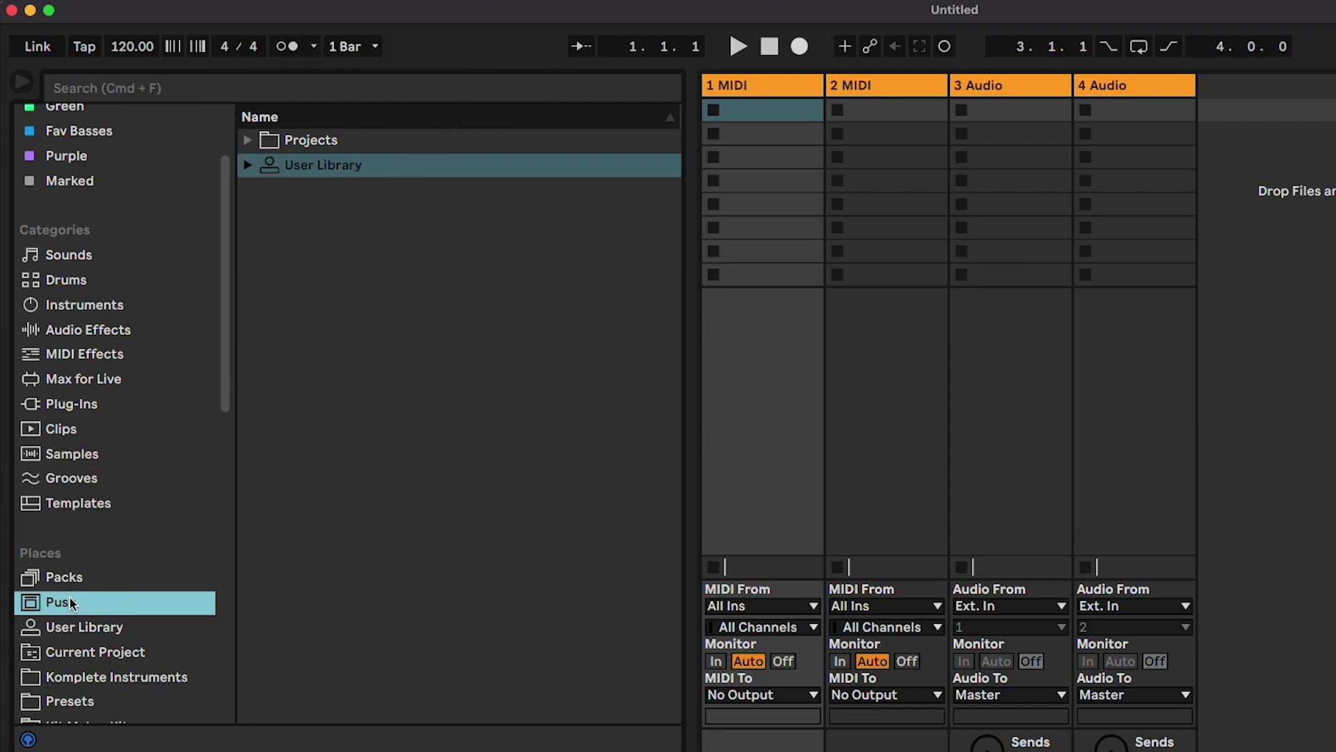
- Create a folder named My Kits inside Presets of the Push's User Library
click(248, 166)
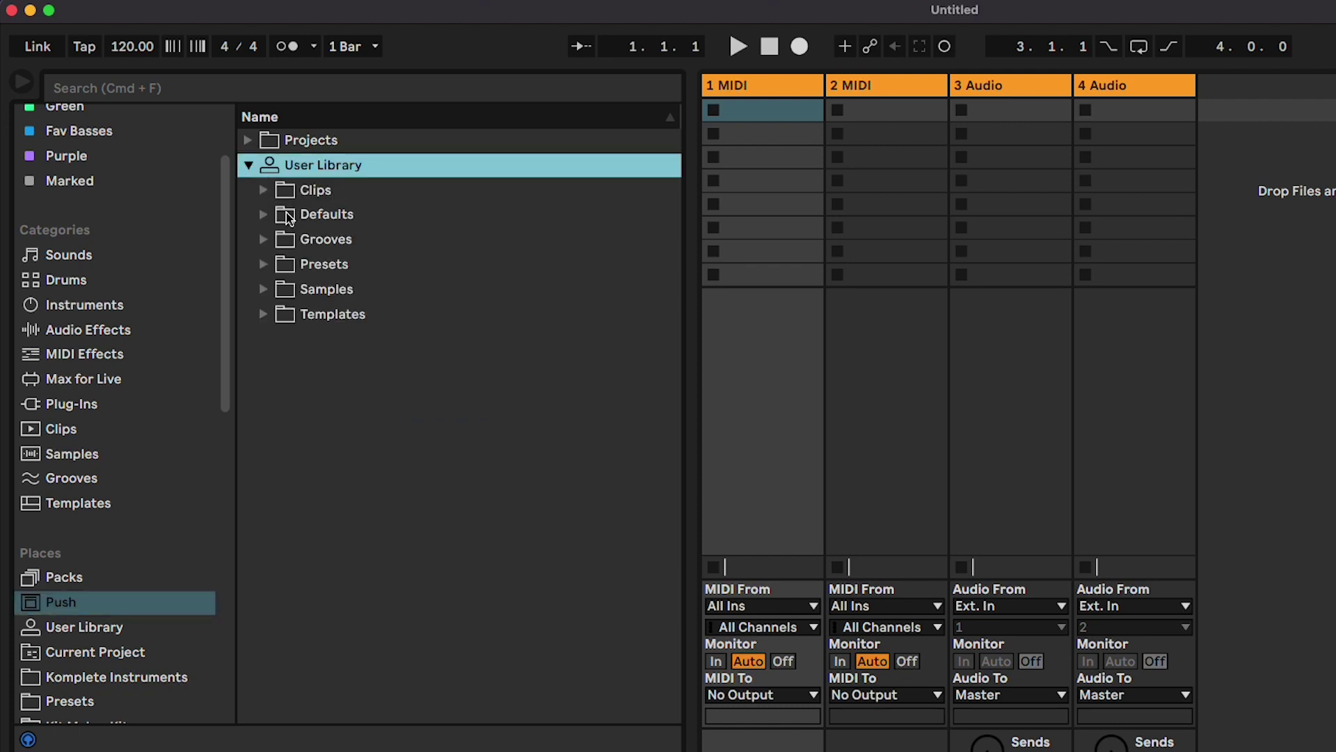
click(265, 268)
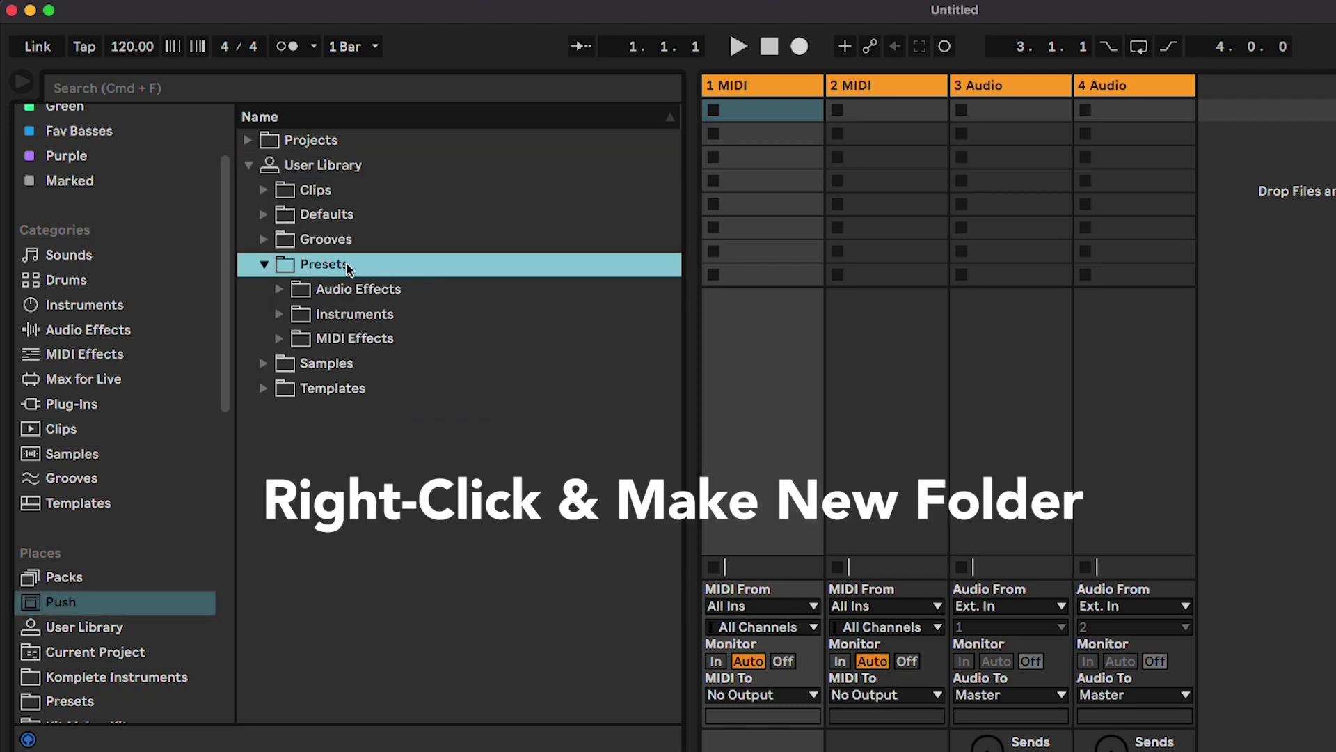
right_click(349, 266)
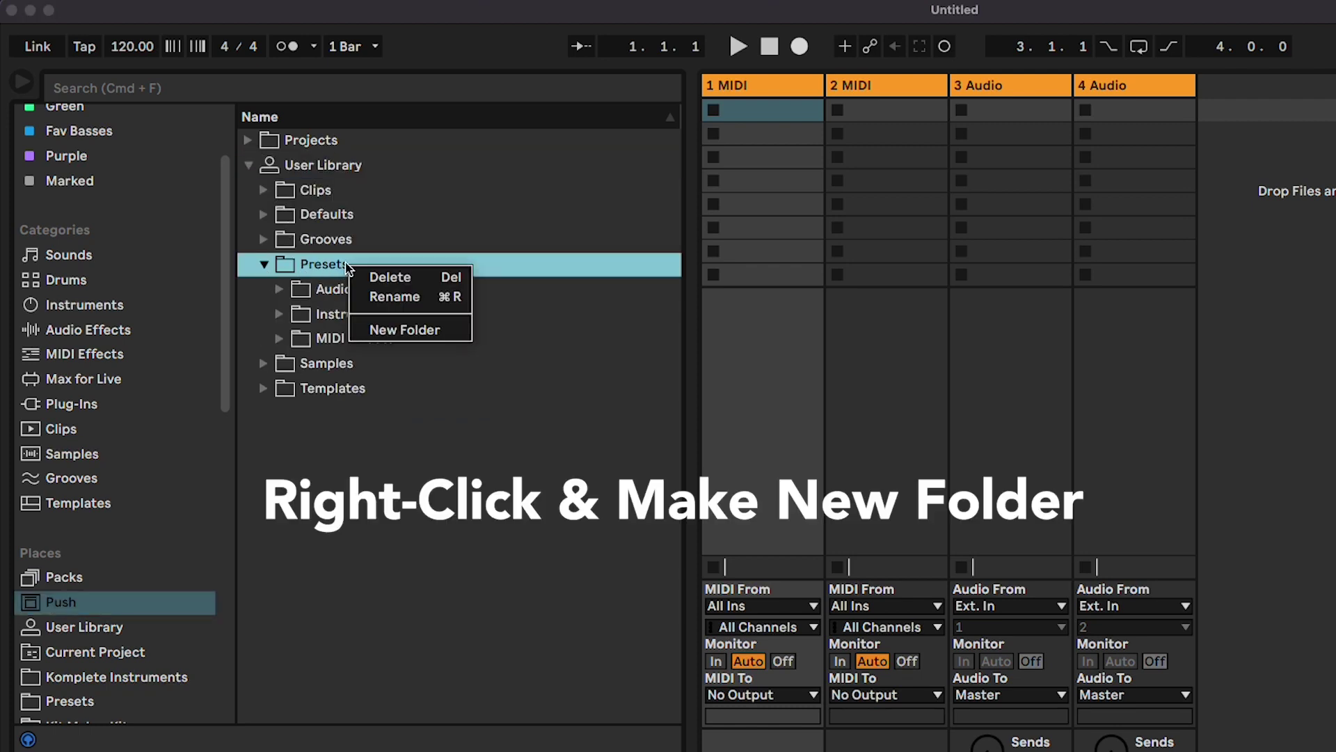
click(434, 339)
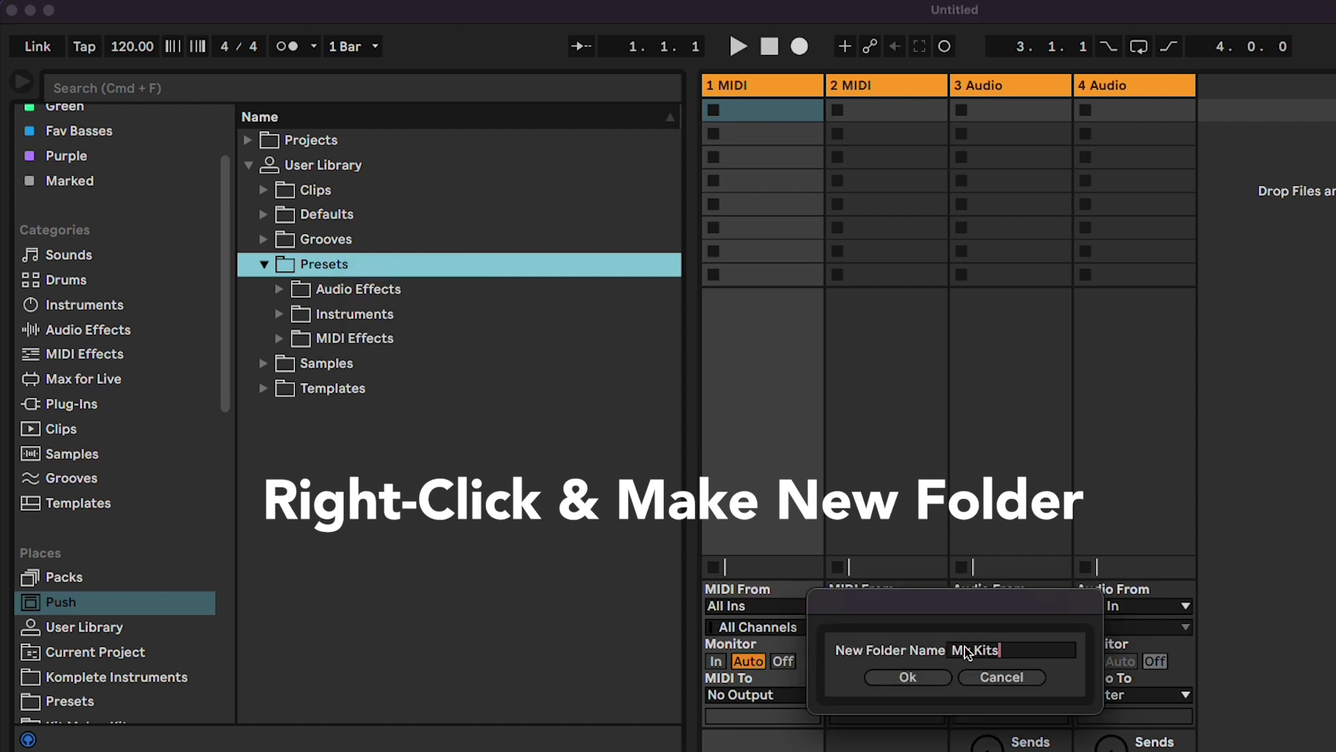
click(907, 677)
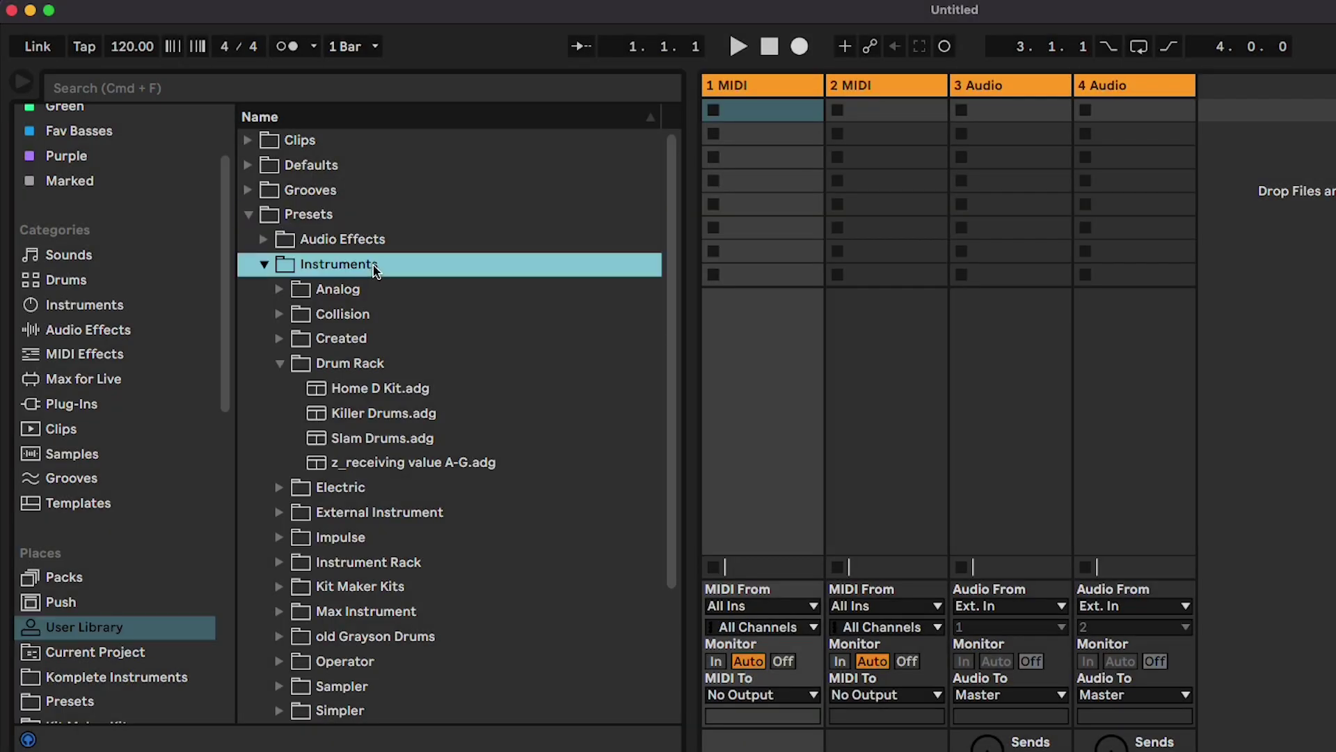
- Select Home D Kit, Killer Drums and Slam Drums in Drum Rack presets and drag them onto Push
click(375, 364)
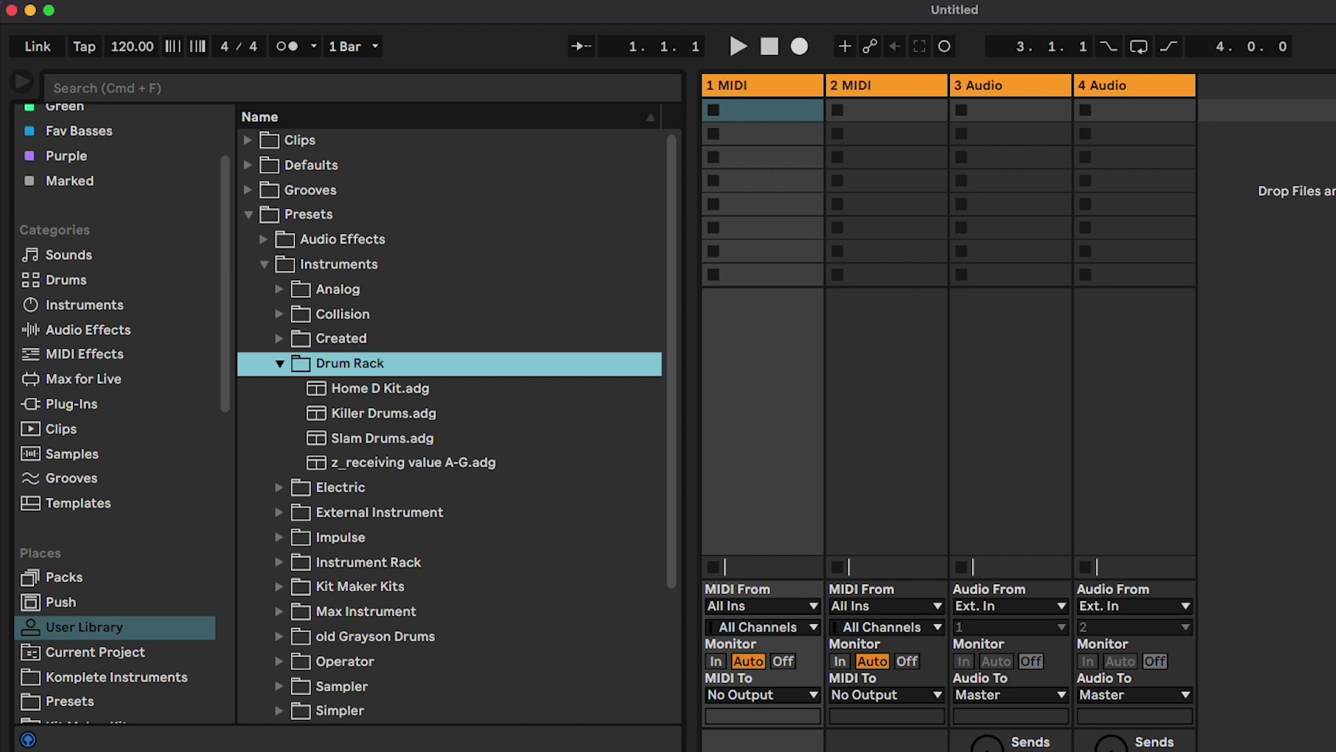
click(512, 389)
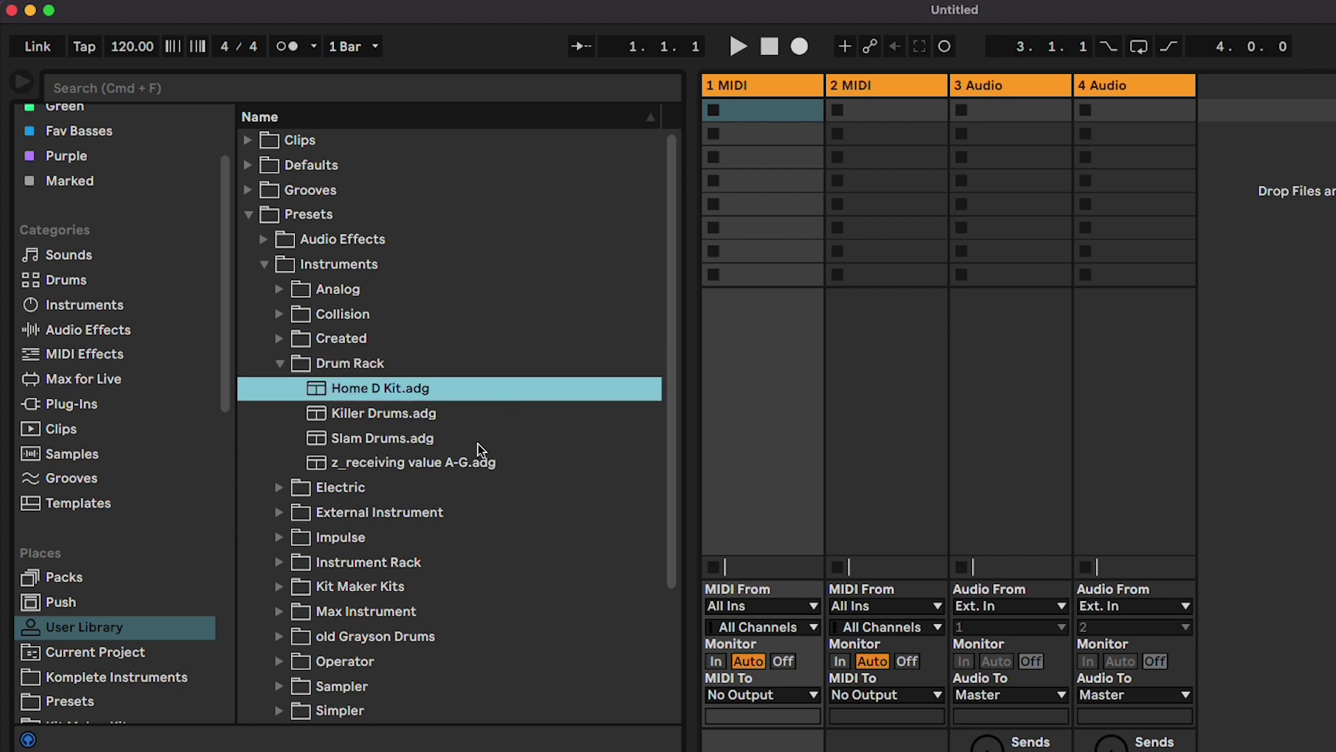
shift+click(478, 440)
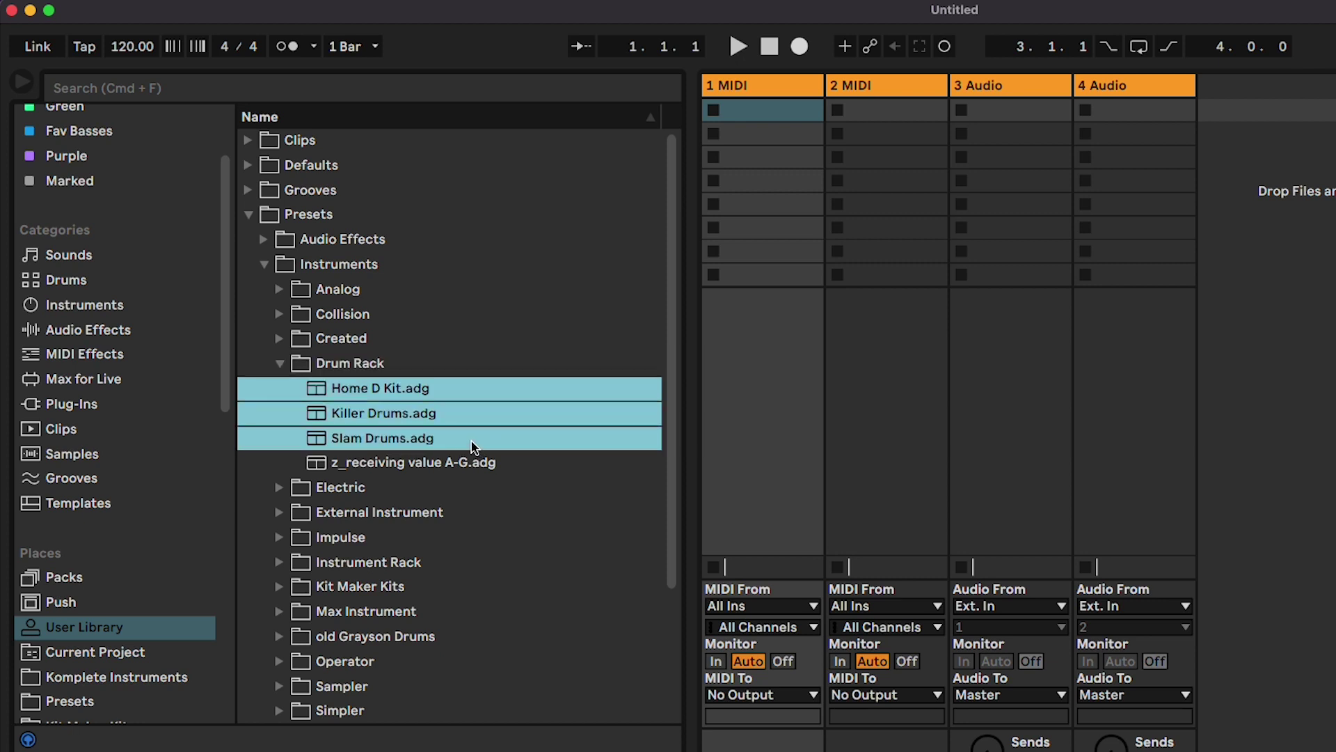
drag(474, 446, 378, 363)
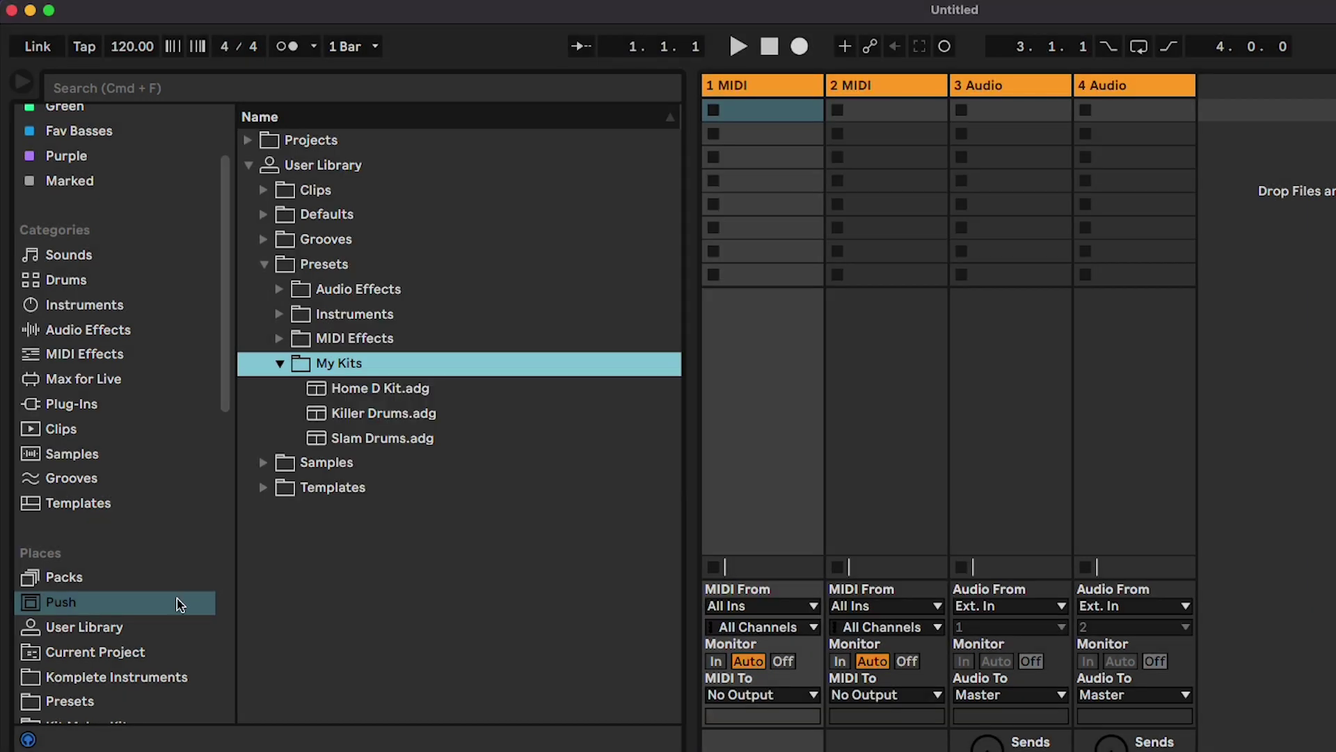
- Browse the computer's User Library to Samples > Imported and scroll through the sample files
click(137, 628)
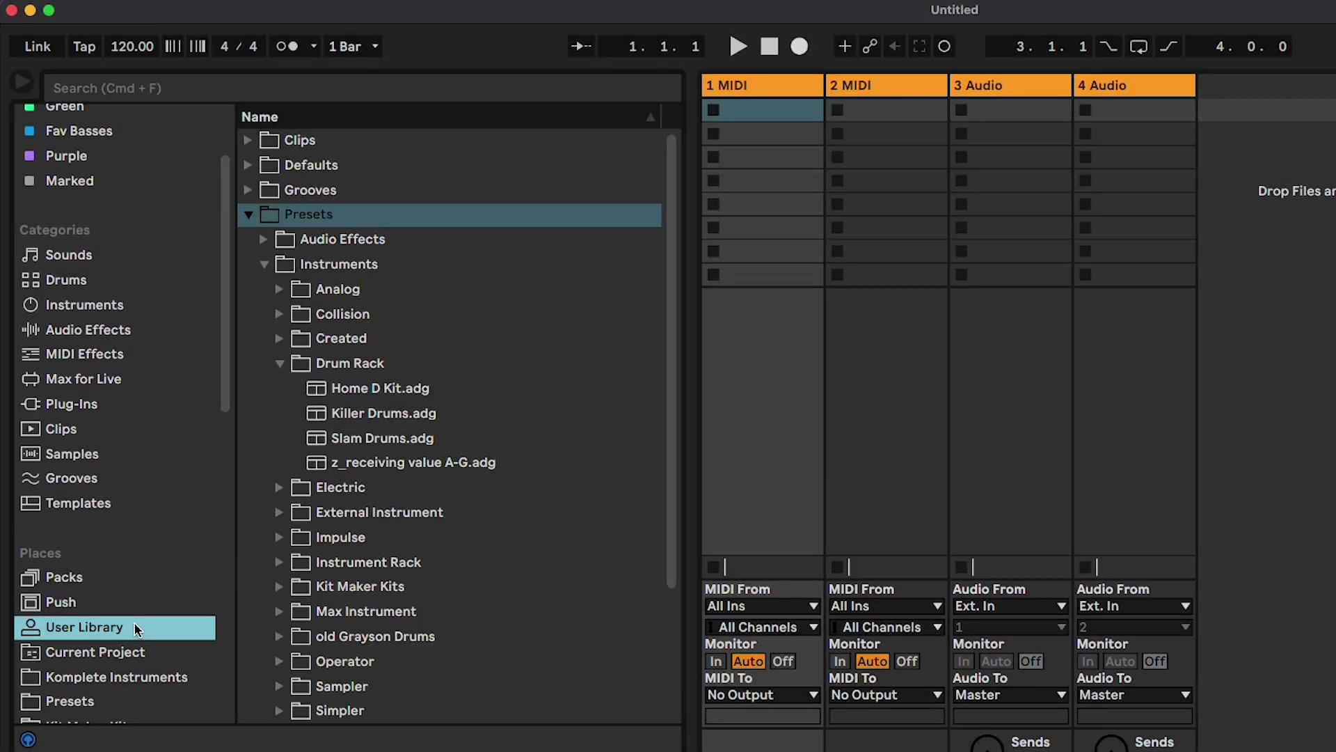
click(249, 216)
click(248, 264)
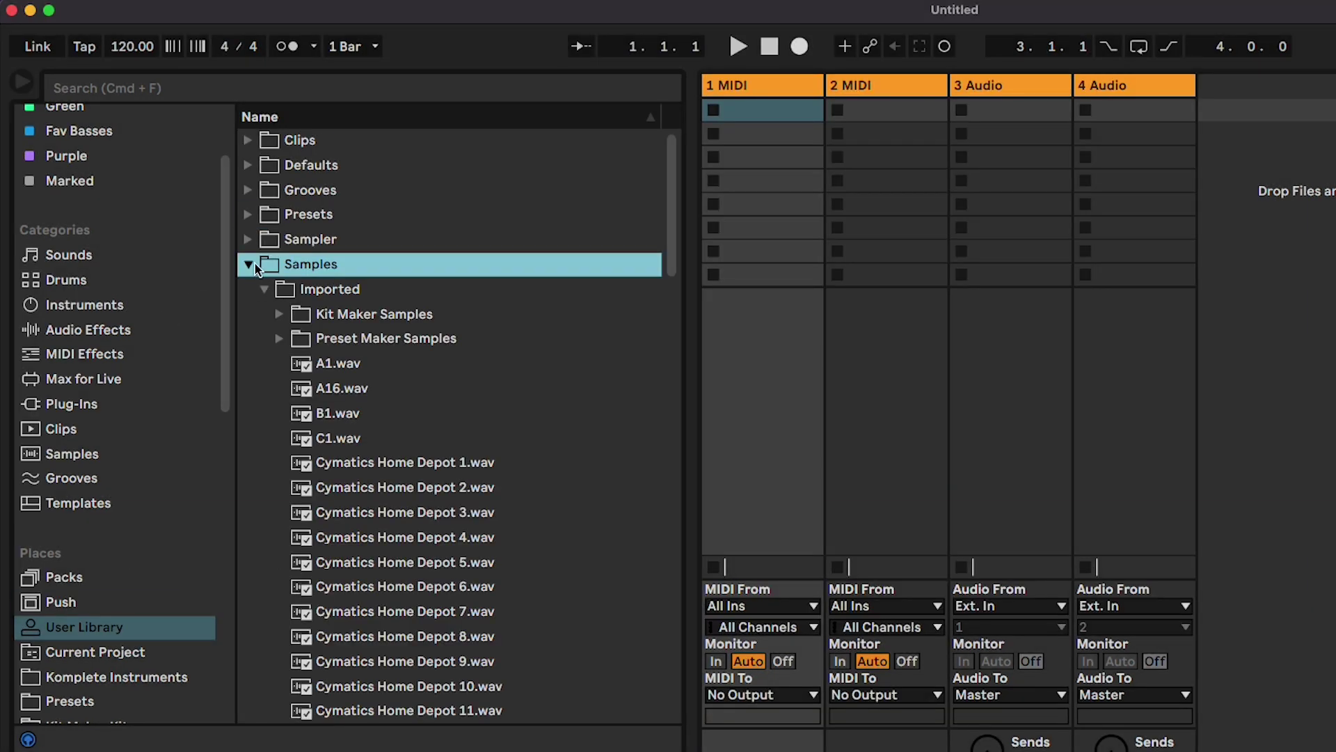
click(398, 291)
scroll(510, 420, down, 10)
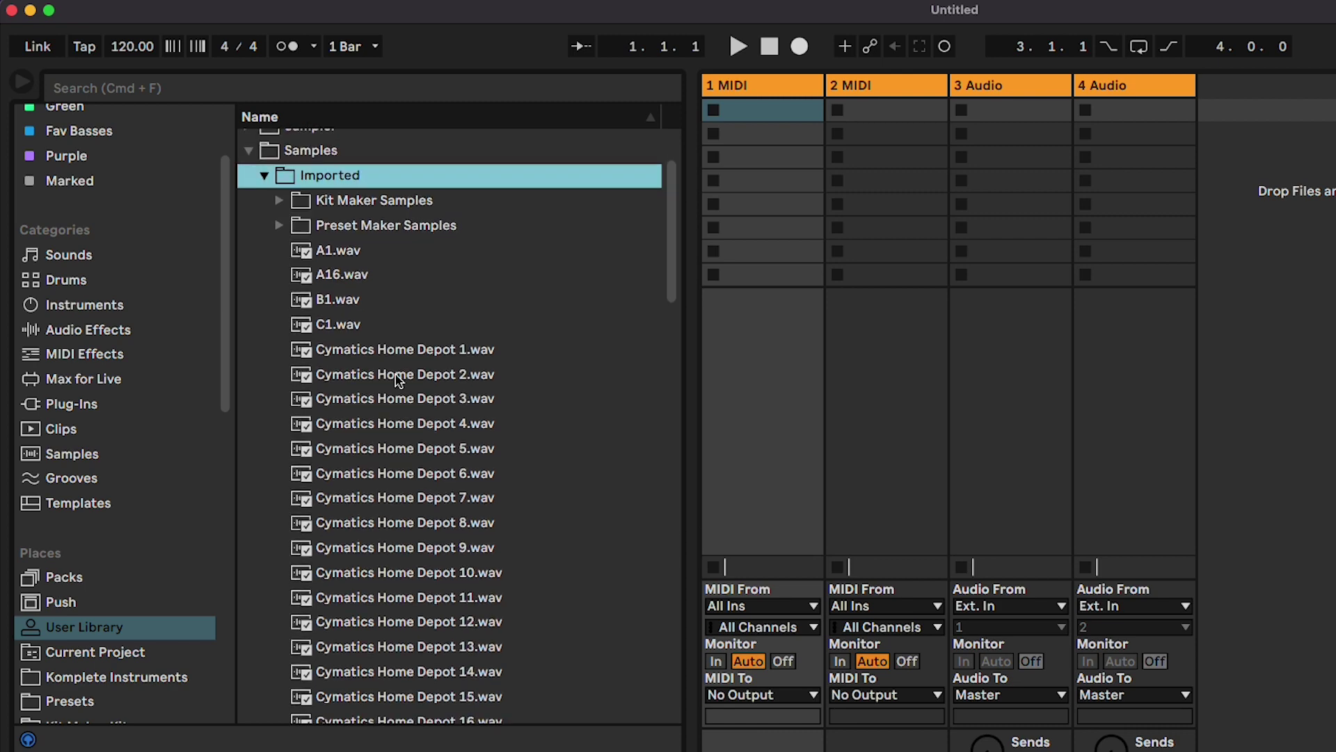
scroll(298, 301, up, 10)
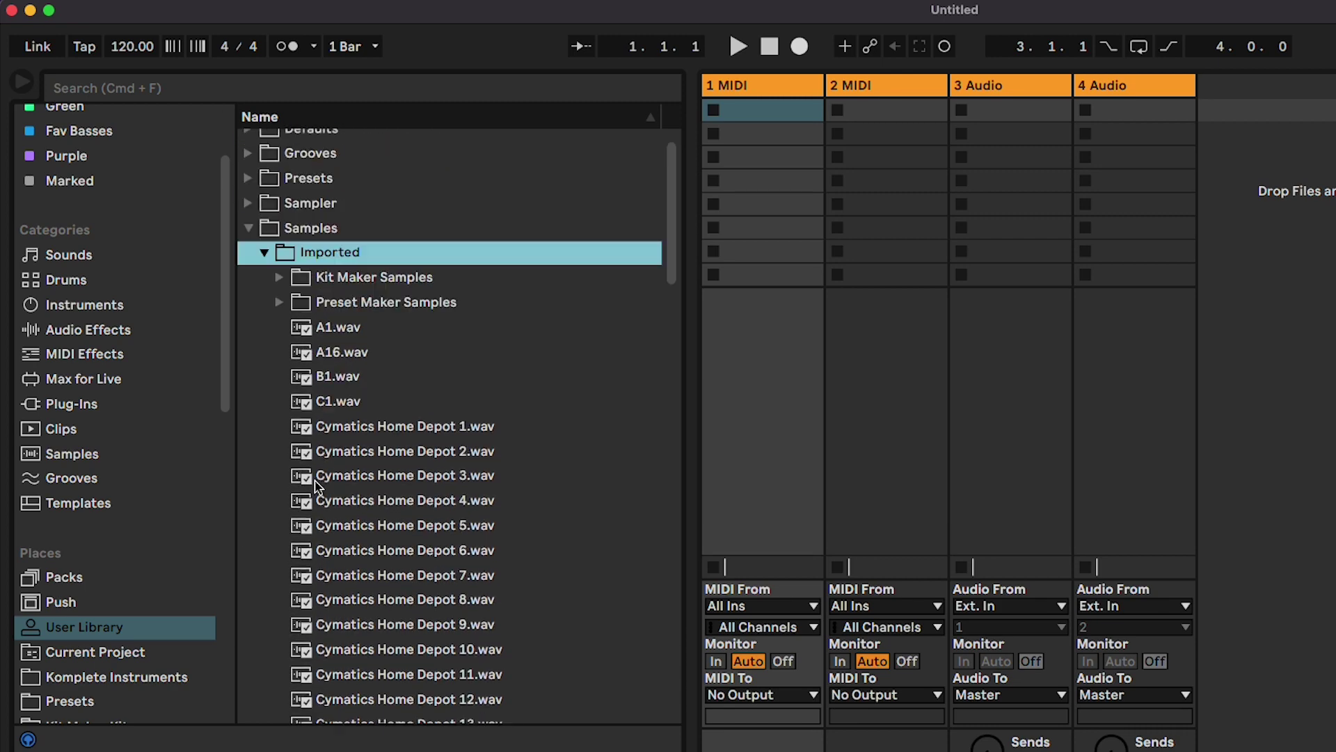
scroll(352, 498, down, 20)
scroll(352, 498, down, 15)
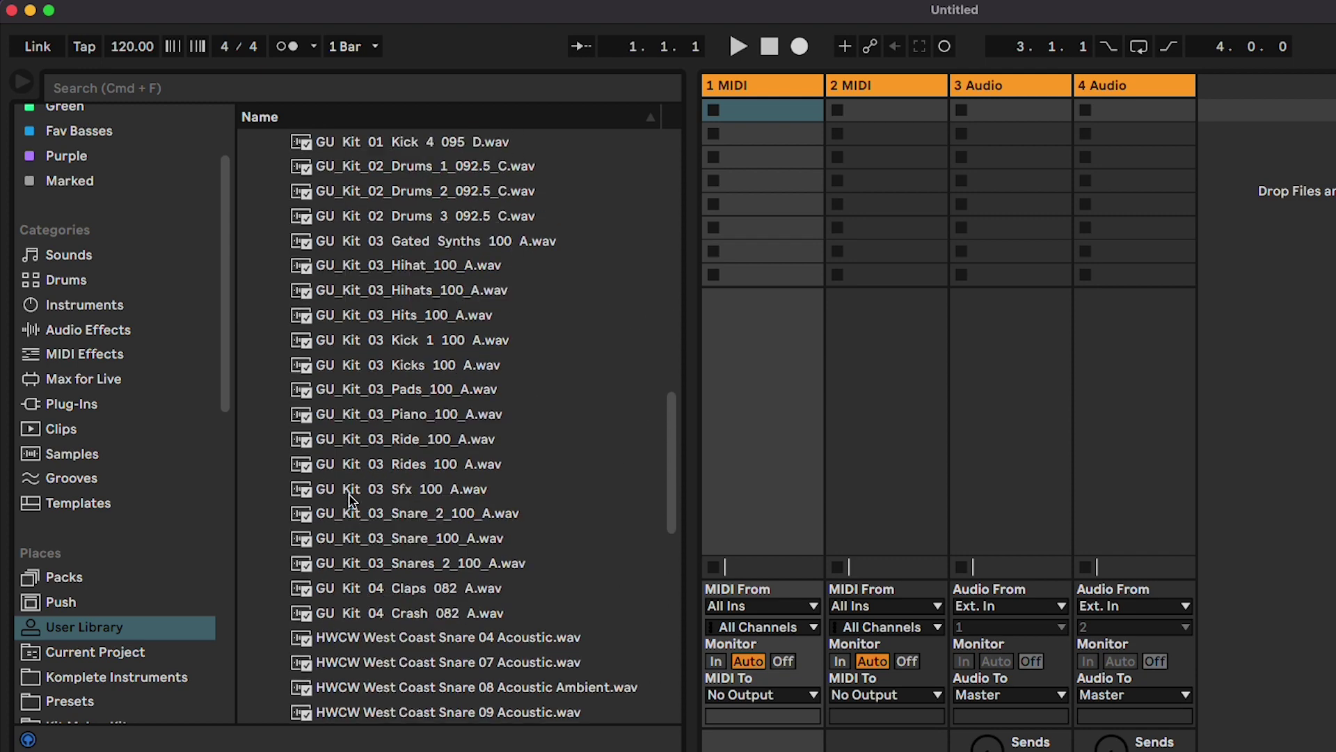
scroll(348, 501, up, 20)
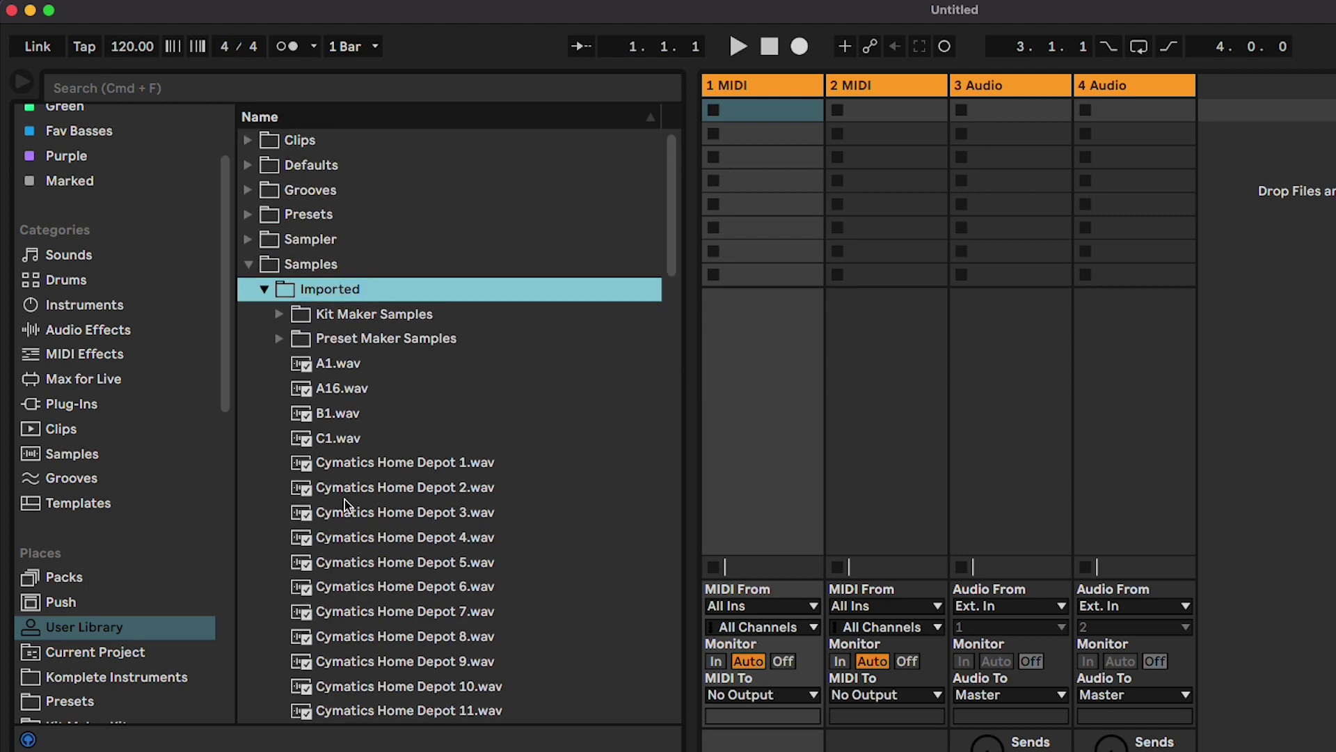
click(1024, 343)
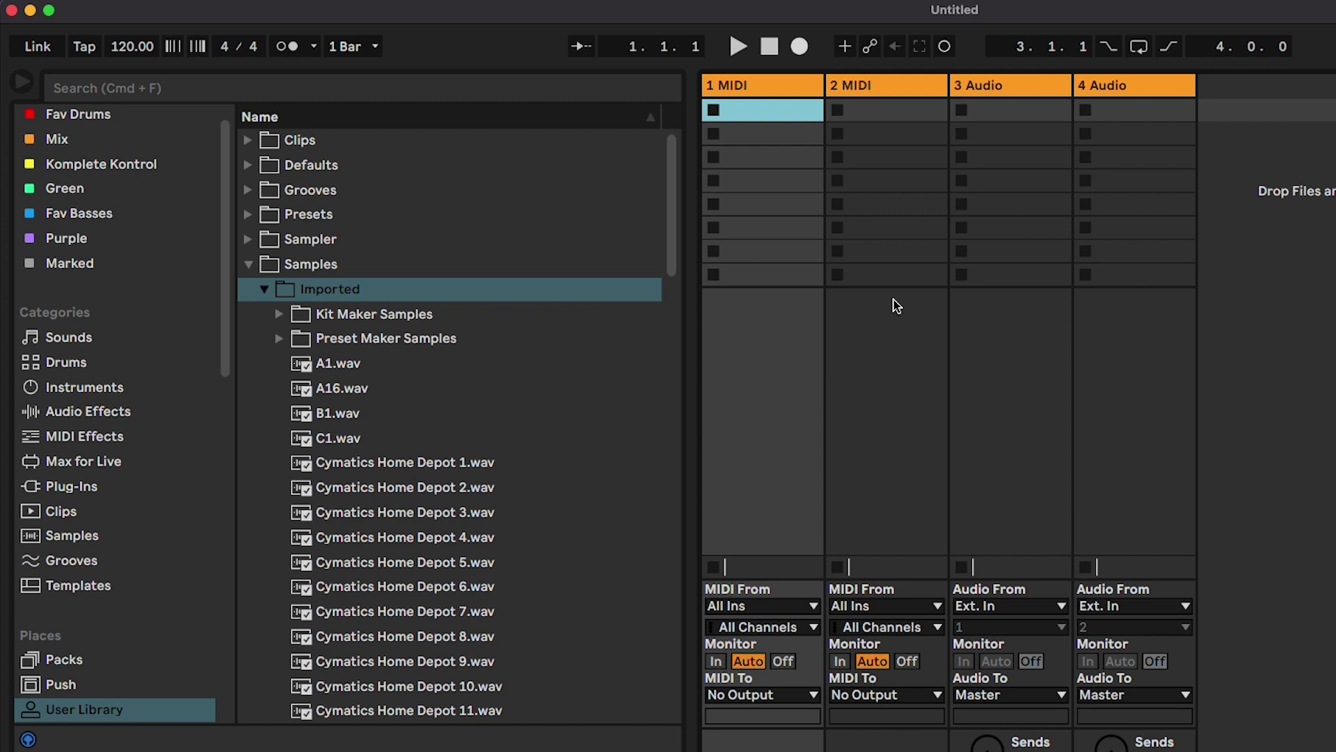
- Load Home D Kit, Killer Drums and Slam Drums onto tracks and delete the two audio tracks
click(248, 214)
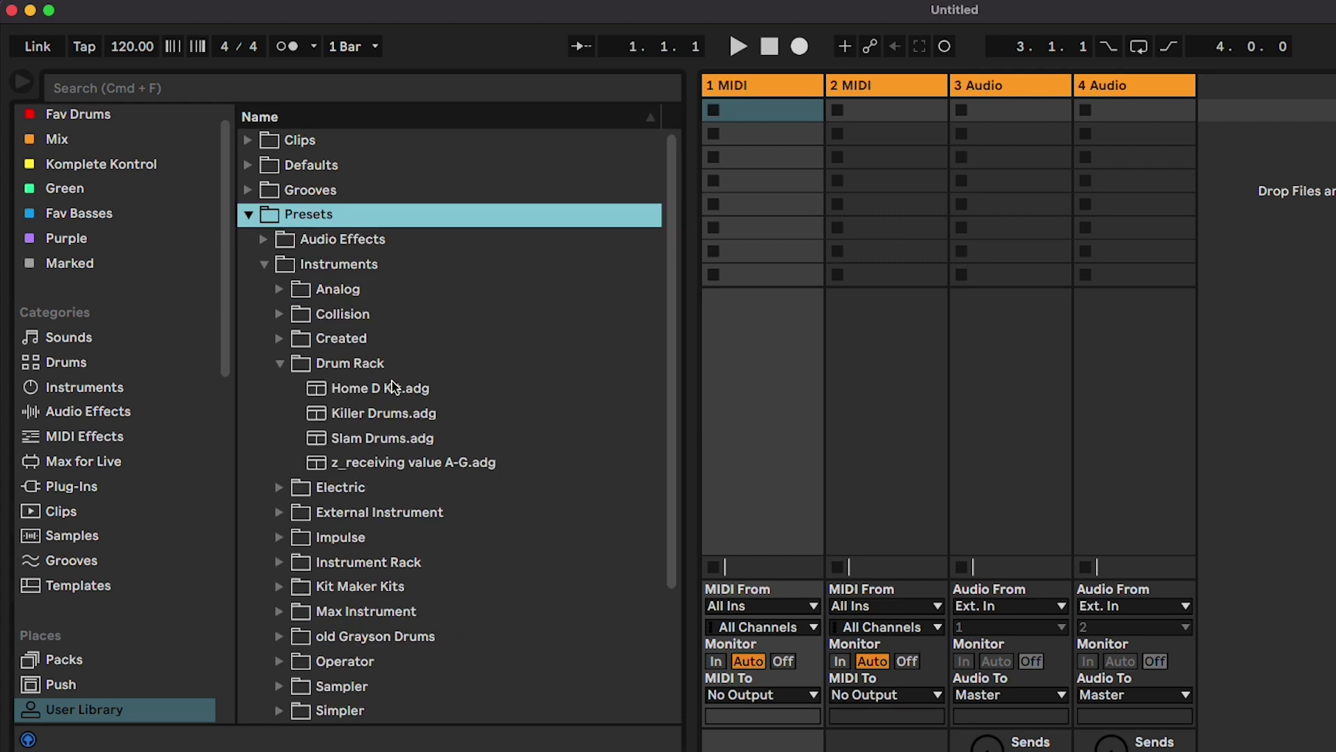
drag(393, 387, 749, 87)
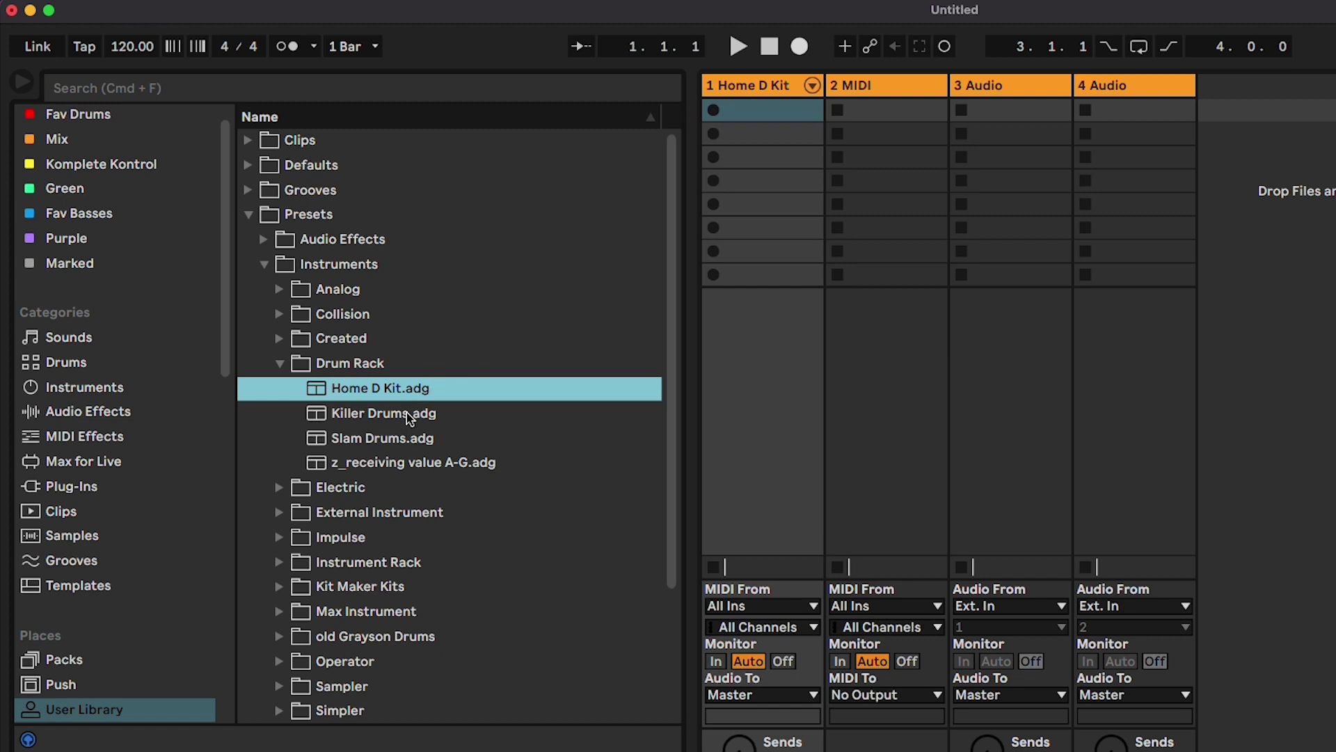
drag(409, 418, 901, 86)
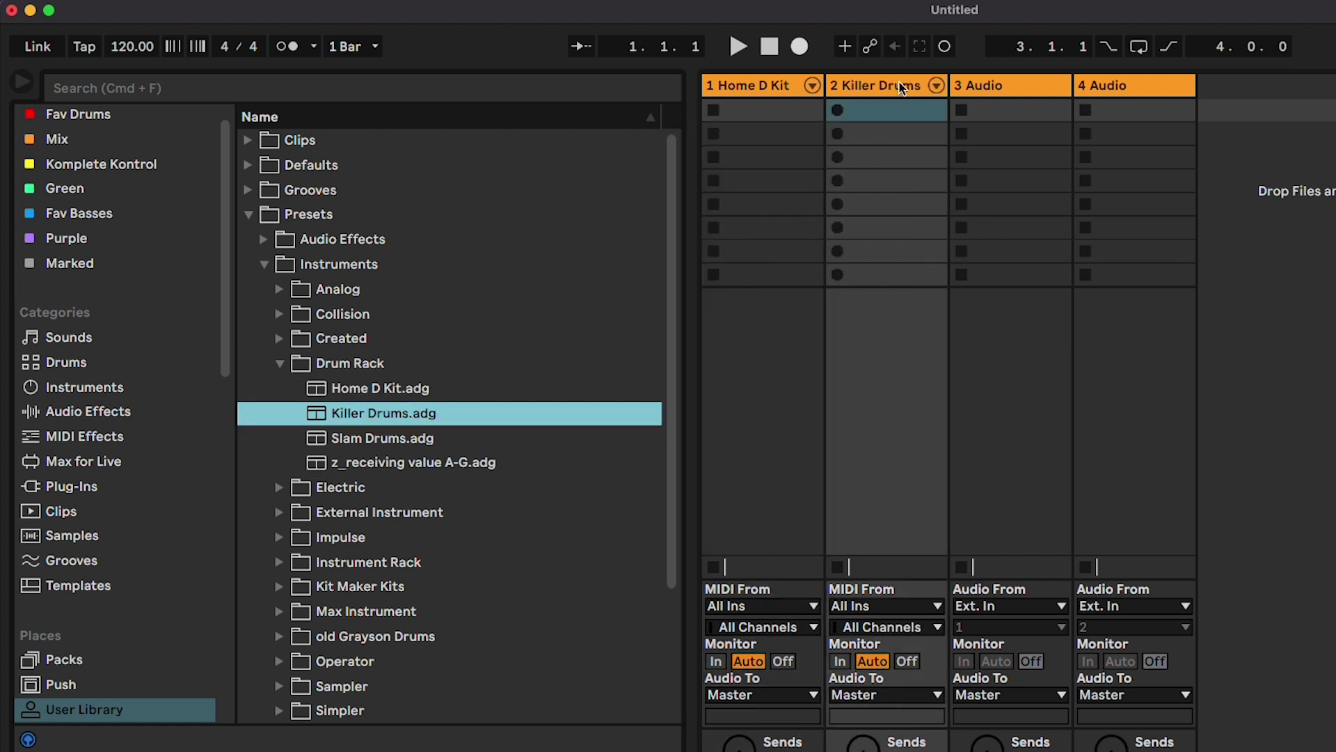
drag(395, 440, 1280, 232)
click(1146, 94)
shift+click(1038, 84)
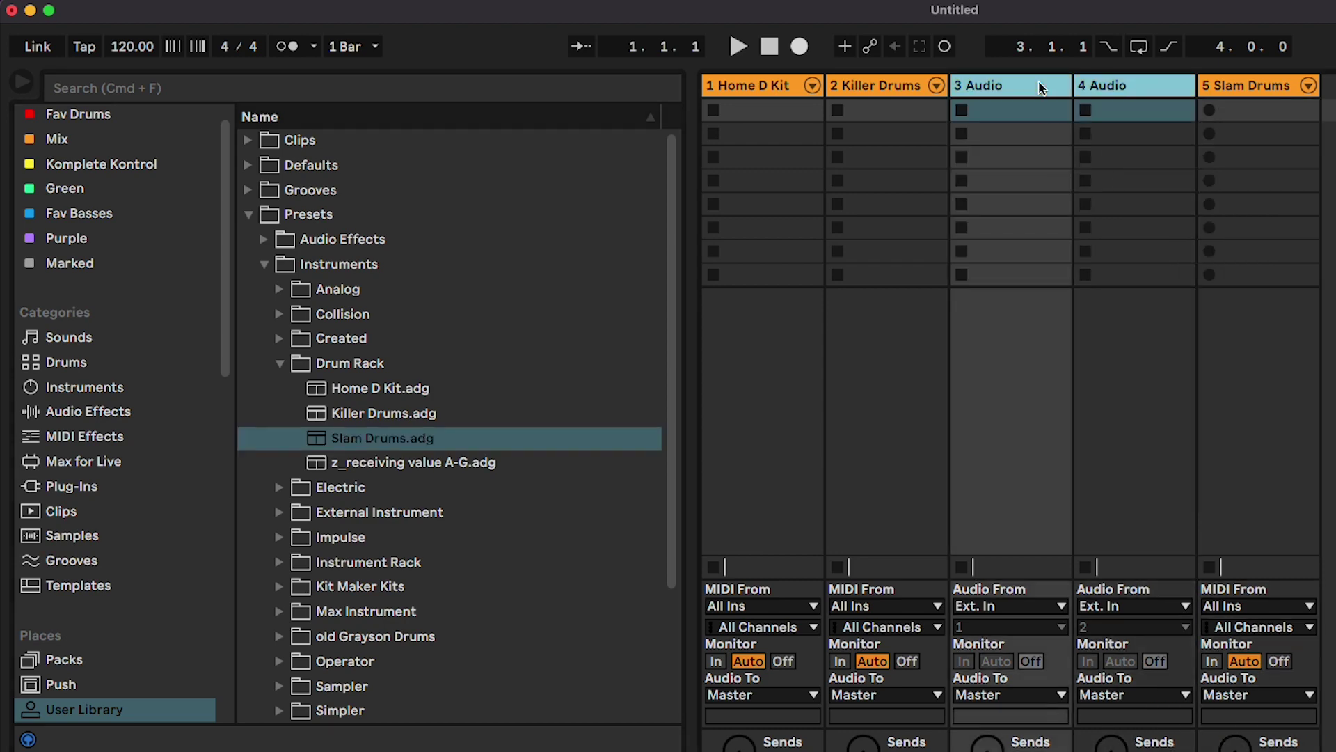
key(Delete)
- Collect All and Save the set as 'collect kits' on the Desktop, collecting non-factory files
click(98, 1)
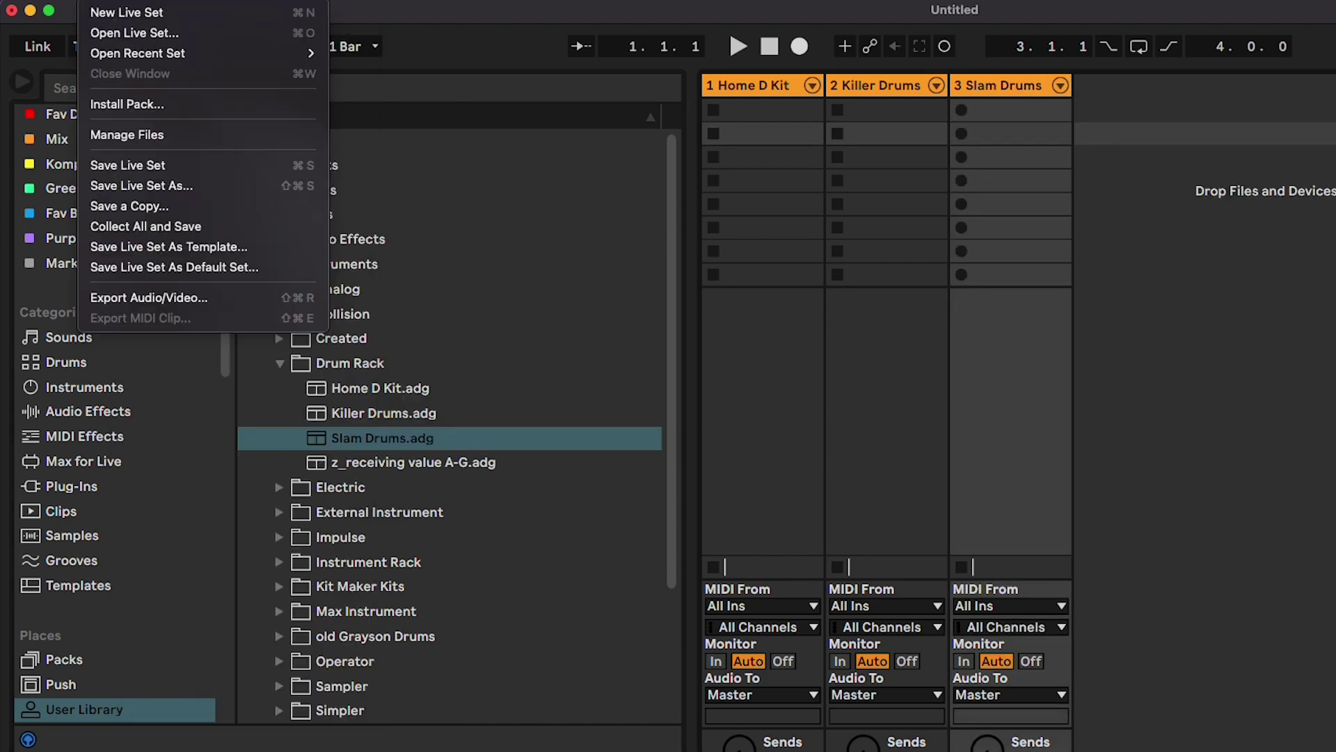
click(224, 226)
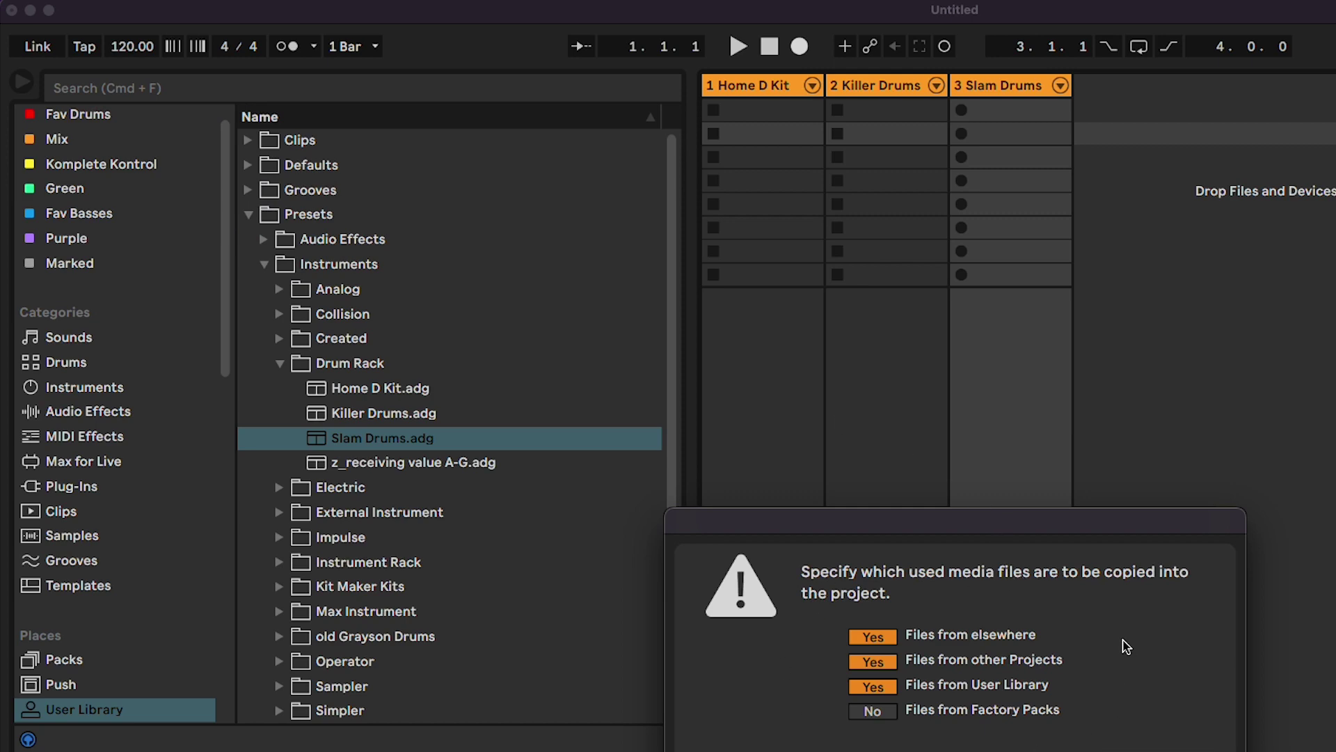
key(Return)
text(collect kals)
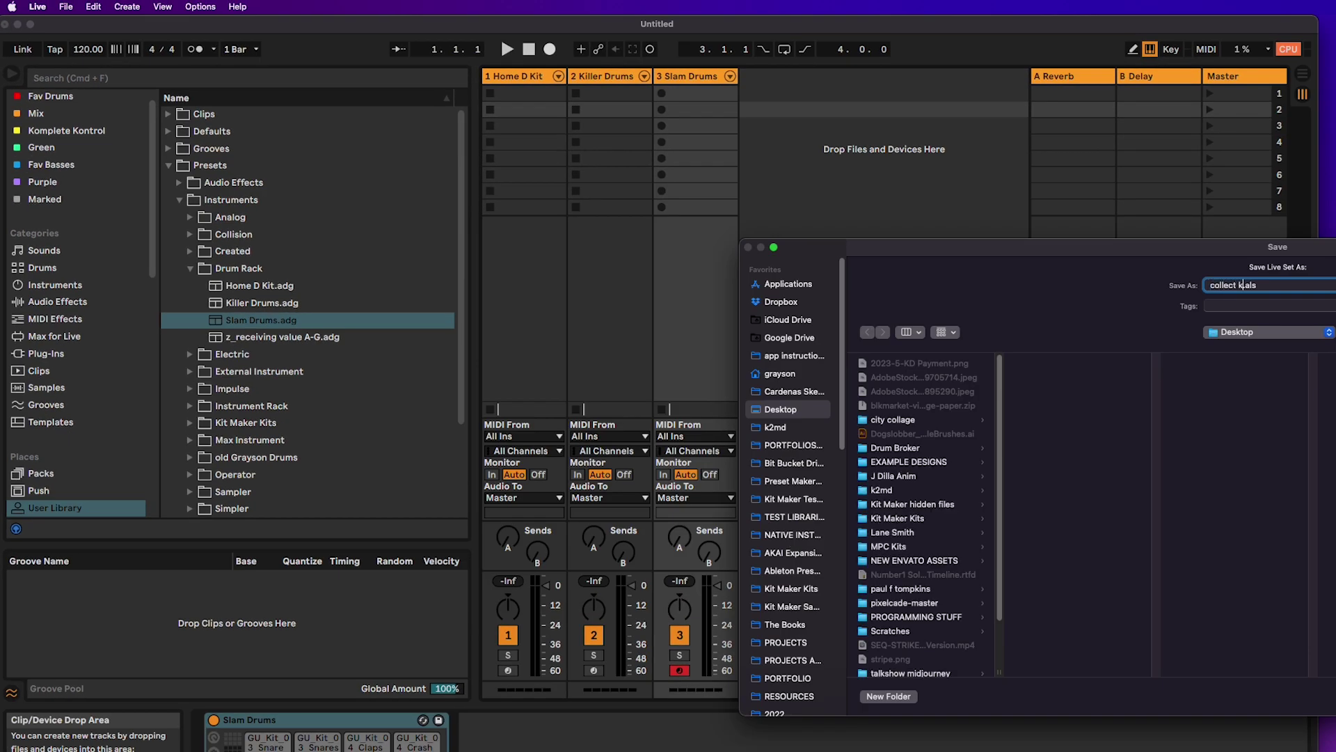
key(Return)
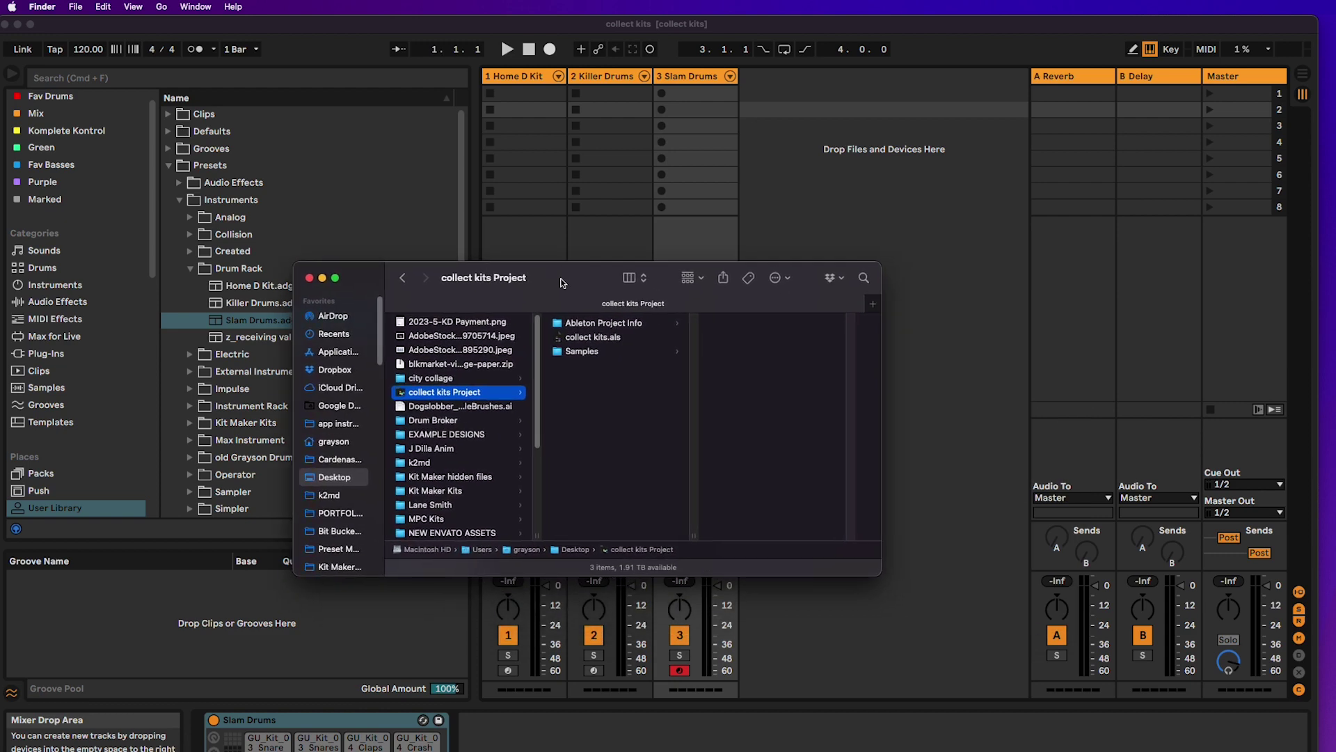
- Review the 96 sample files in the project's Samples > Imported folder, then minimise Finder
click(593, 352)
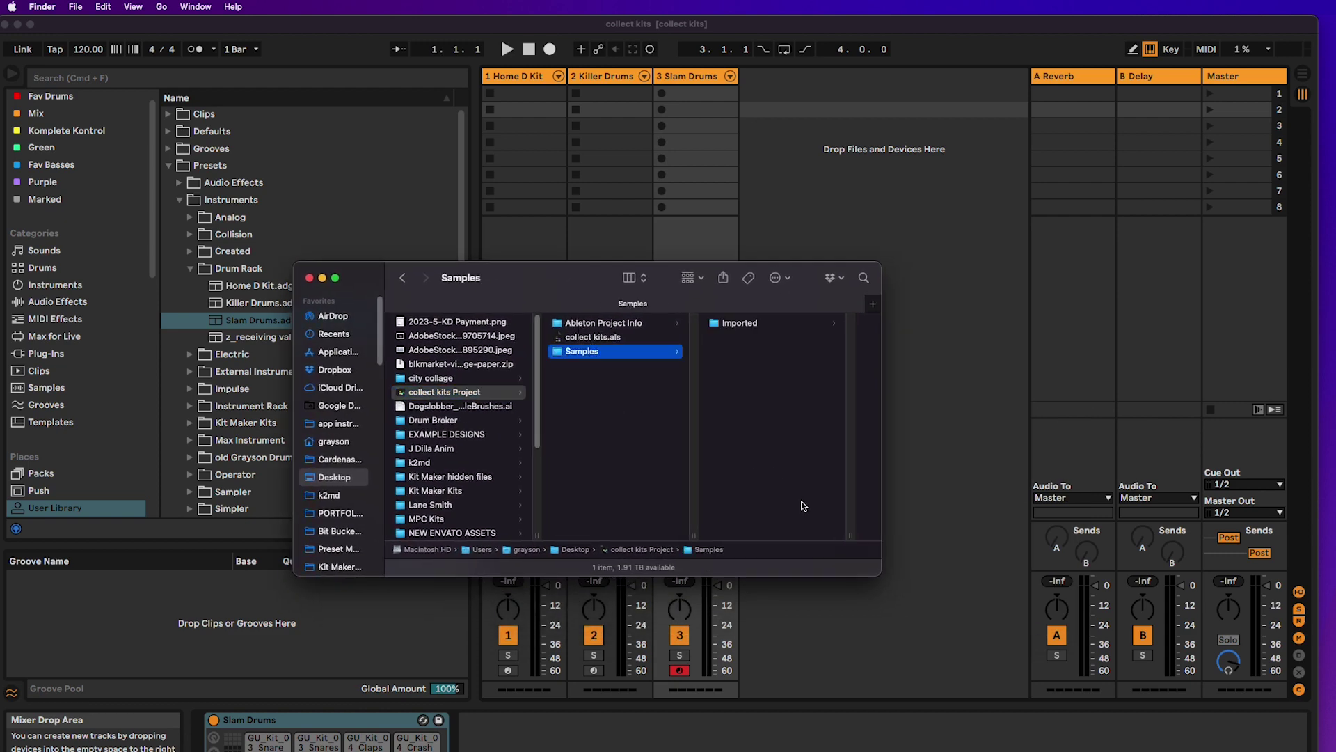
click(770, 323)
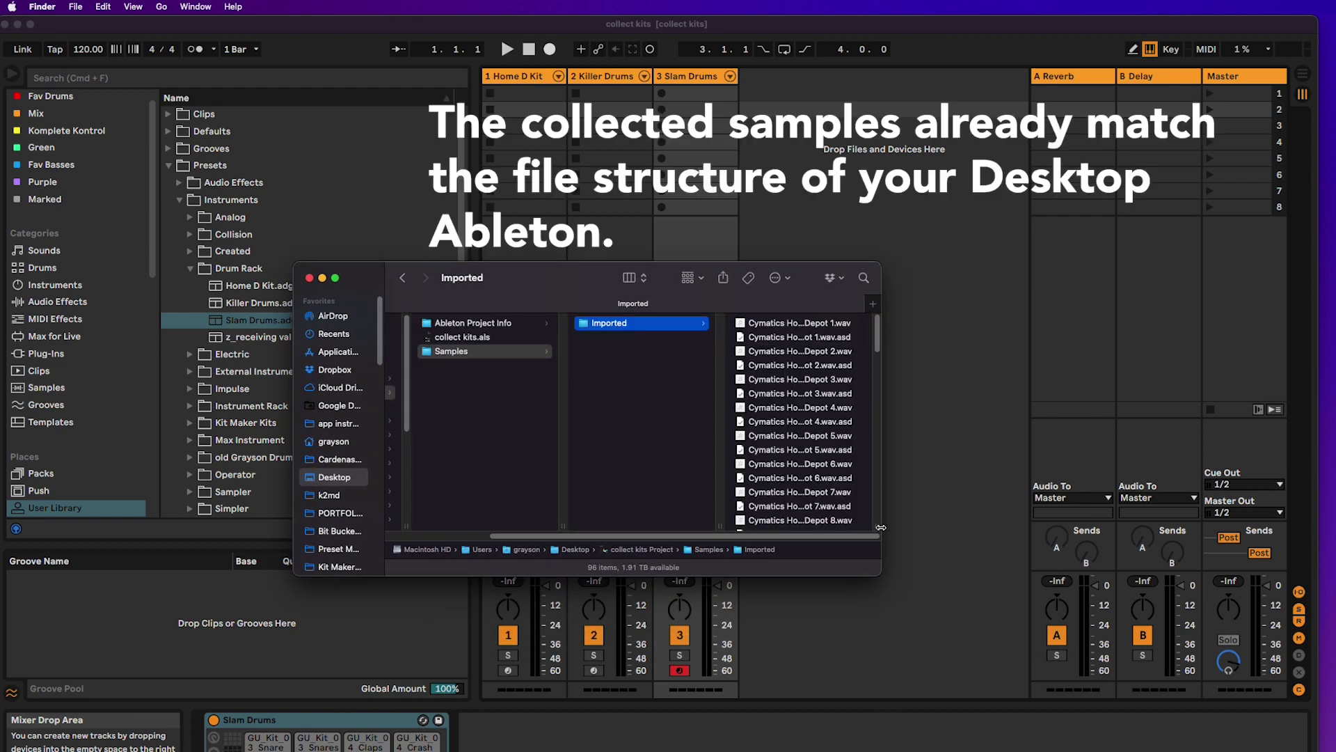
drag(875, 524, 1007, 525)
scroll(903, 436, down, 10)
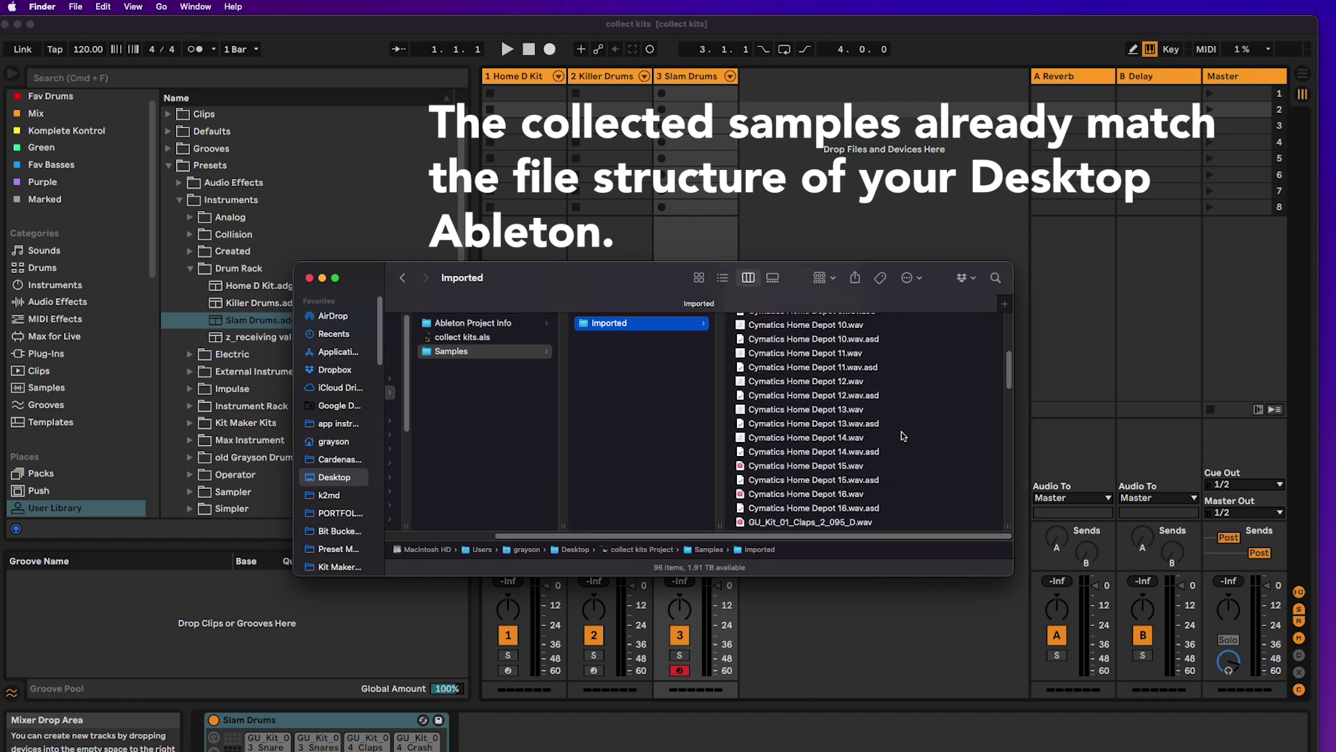
scroll(903, 436, down, 15)
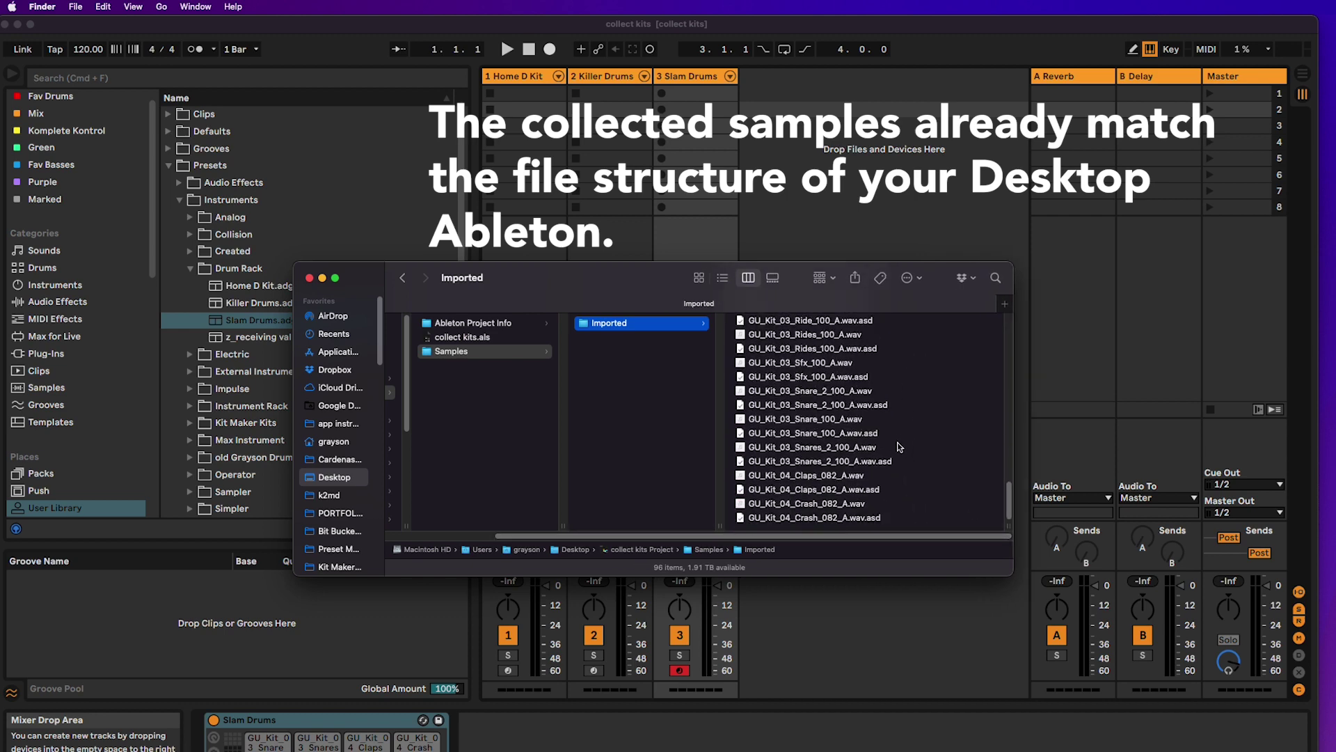
scroll(898, 447, up, 20)
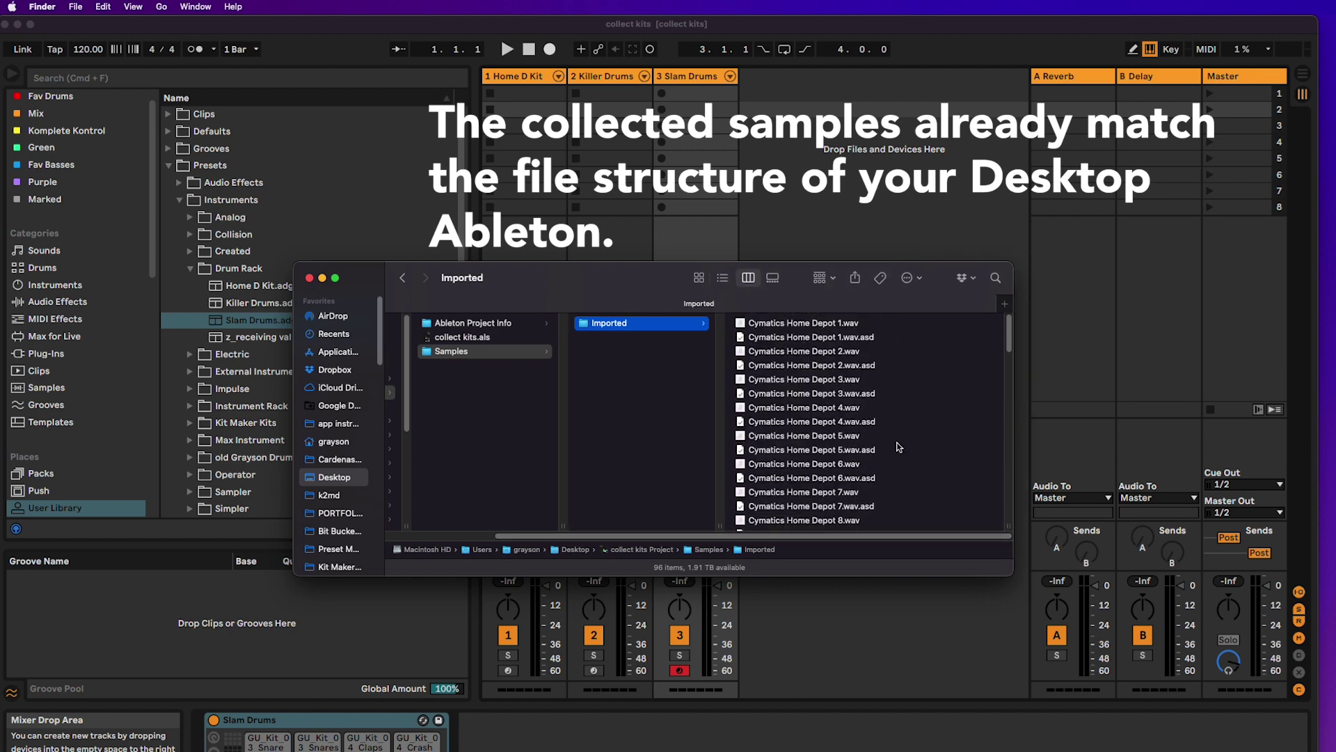
double_click(632, 294)
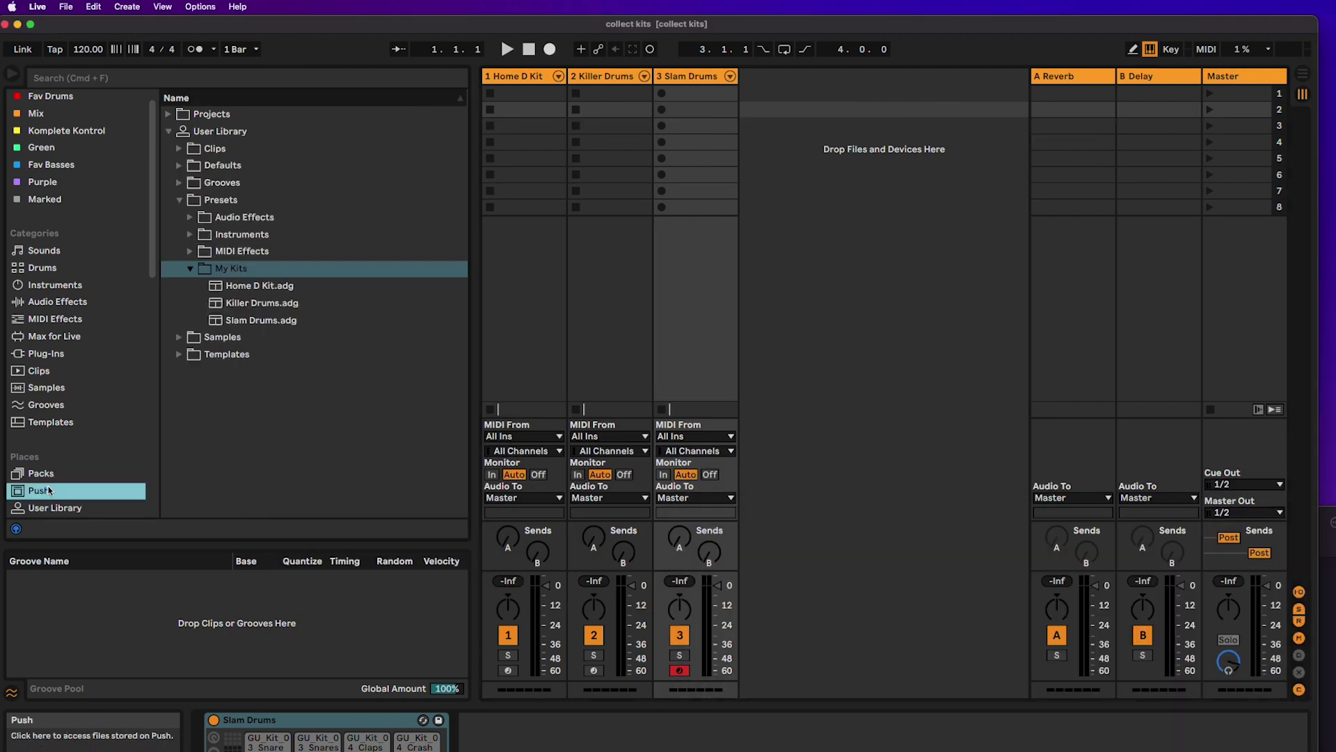
- Copy all 96 collected samples from Finder into Push's Samples > Imported folder
click(178, 200)
click(222, 217)
click(178, 217)
click(235, 234)
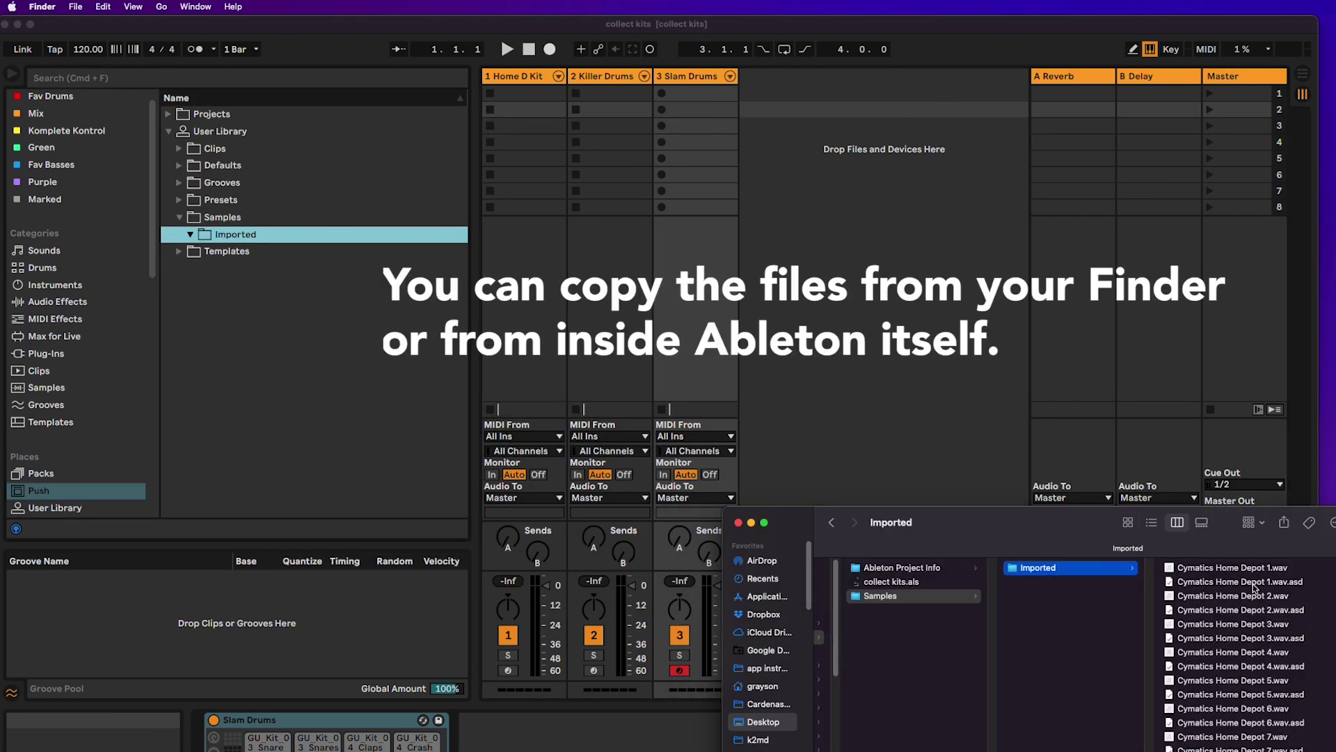
key(super+a)
drag(1116, 668, 255, 236)
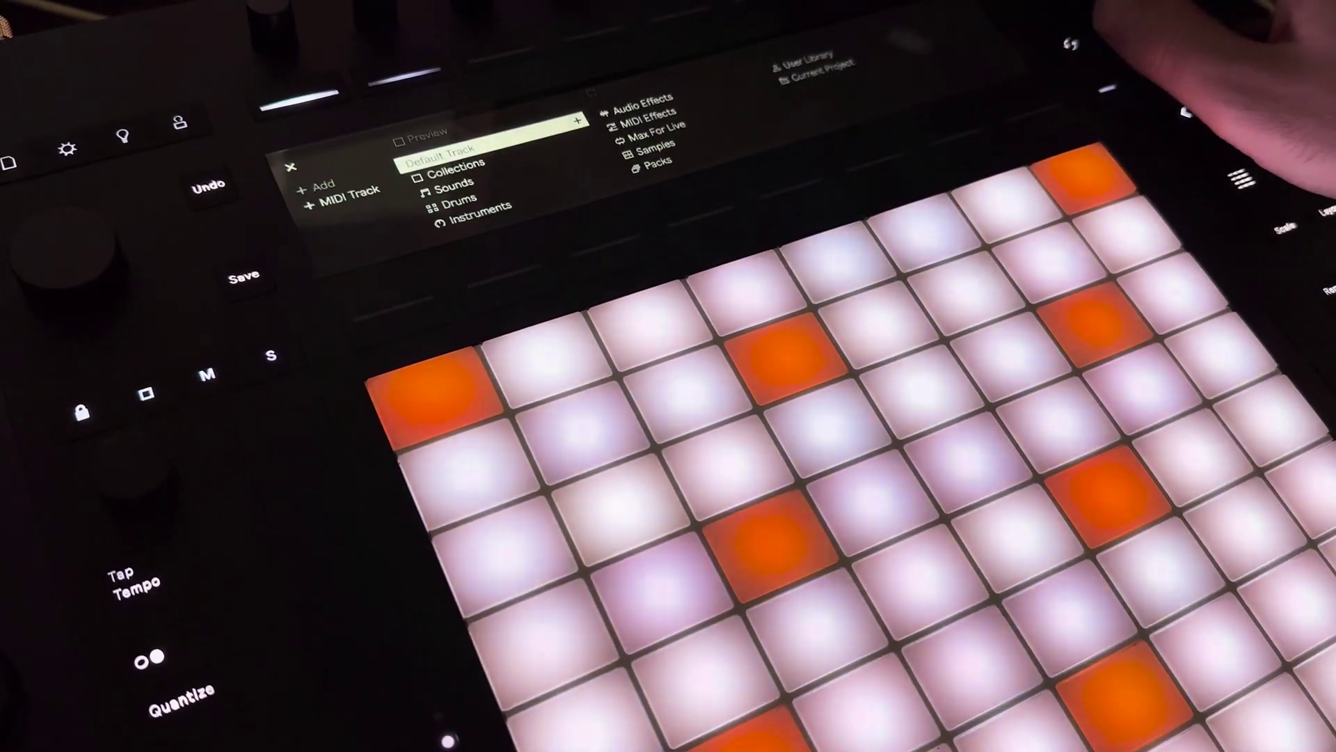
- Add a new MIDI track on Push and browse across to the User Library
key(Right)
key(Right)
key(Right)
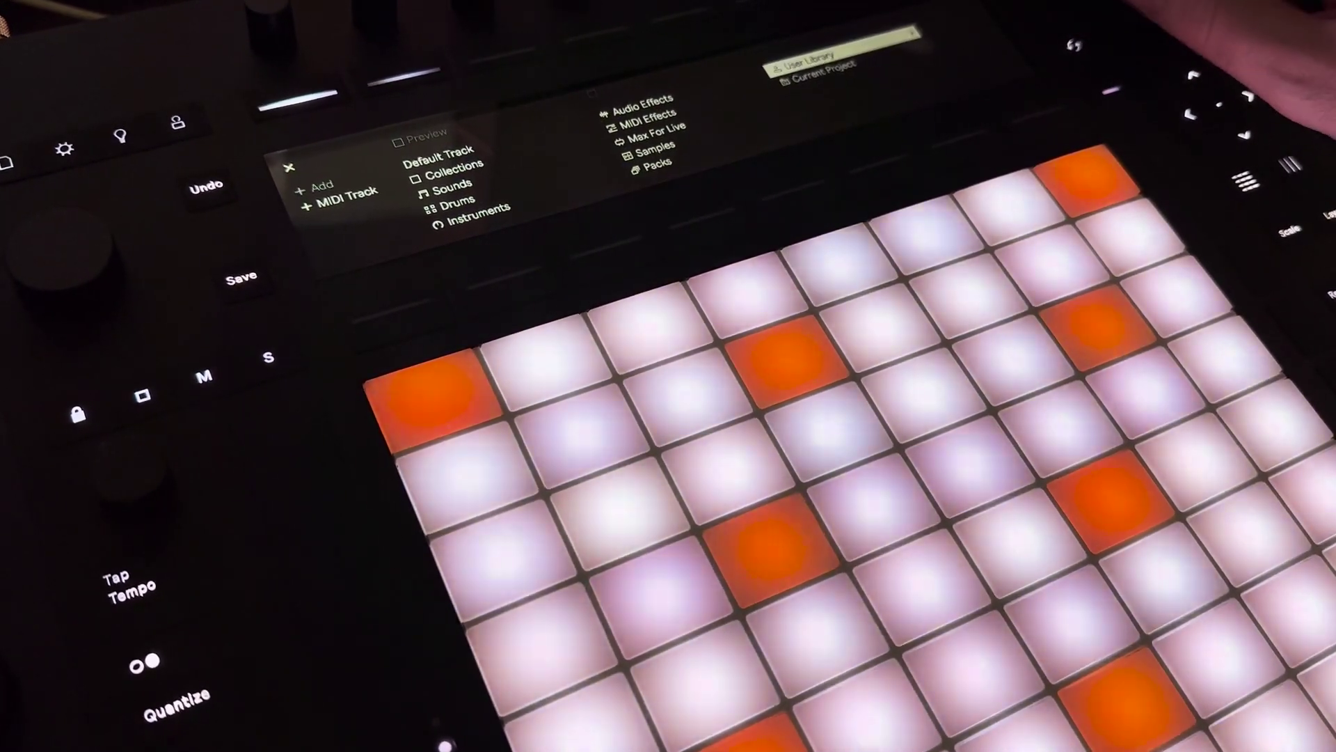
key(Right)
key(Right)
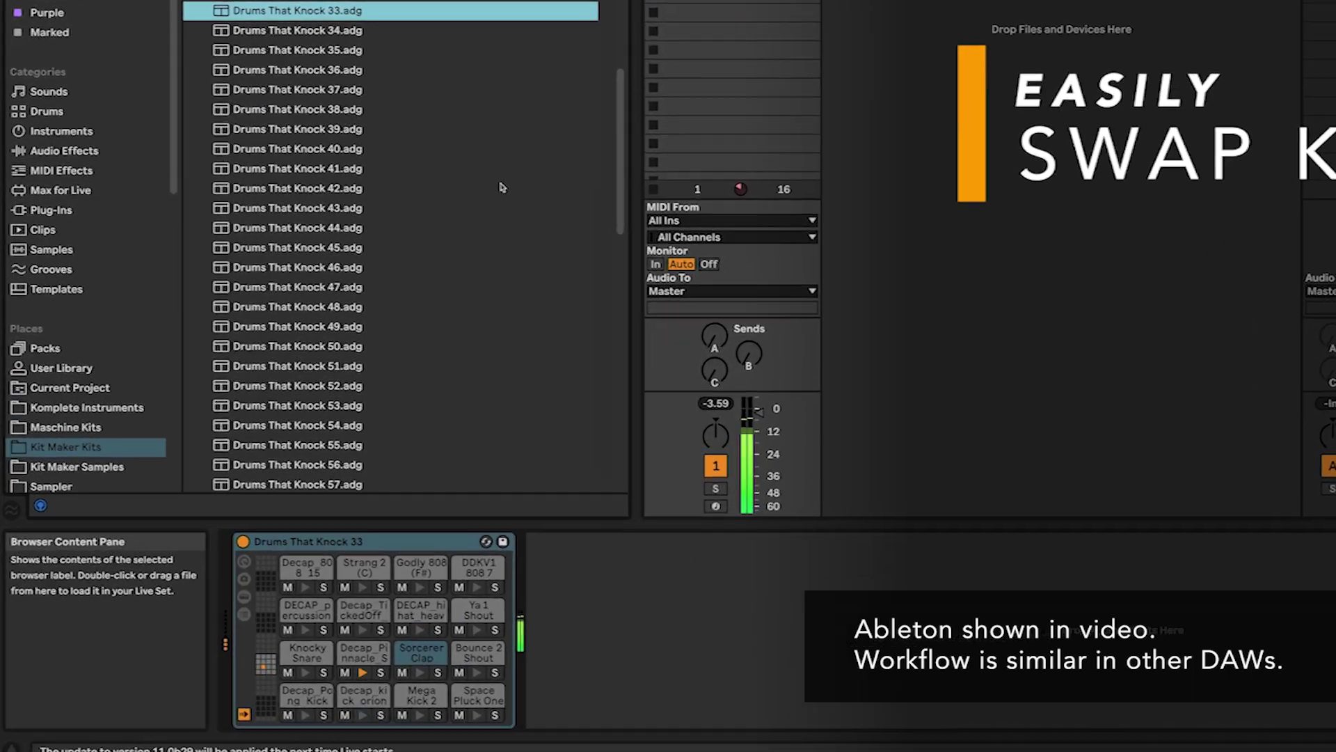
- Load Drums That Knock 42.adg and drag the Drums That Knock folder toward Push
click(502, 188)
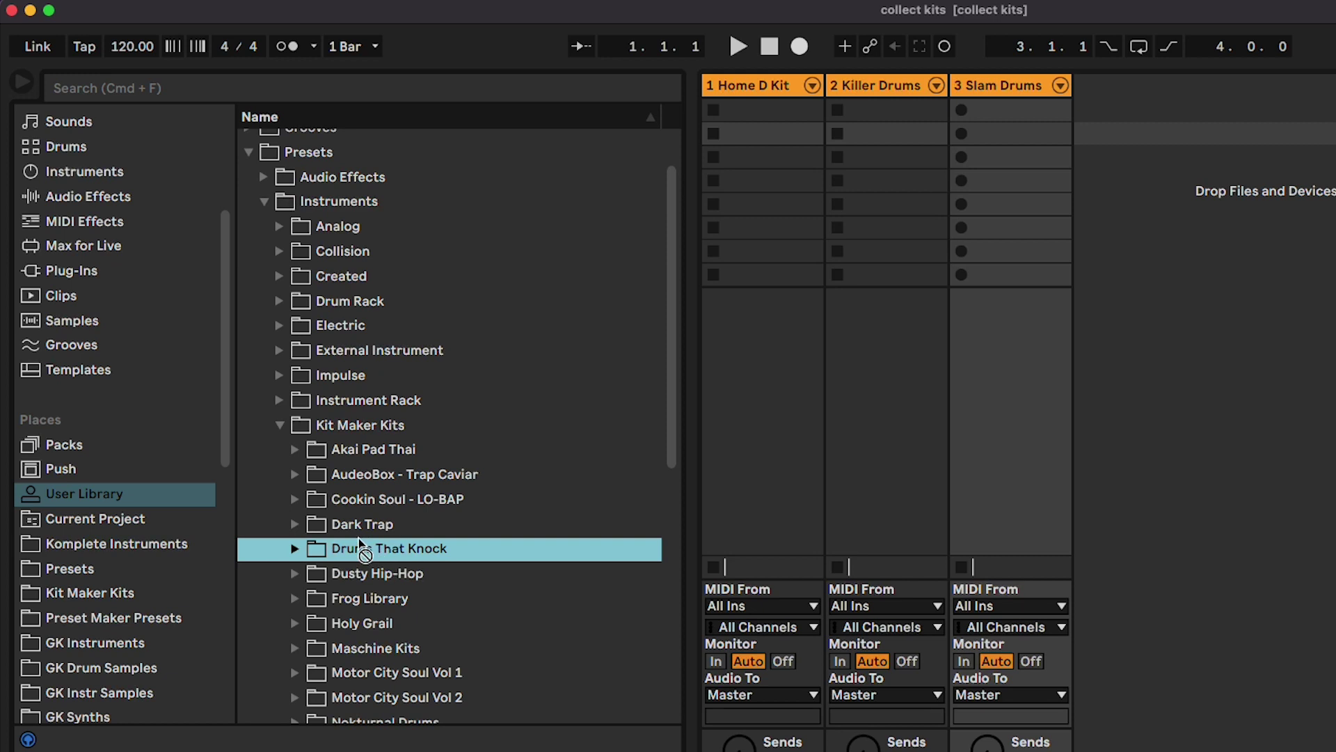
drag(362, 549, 106, 467)
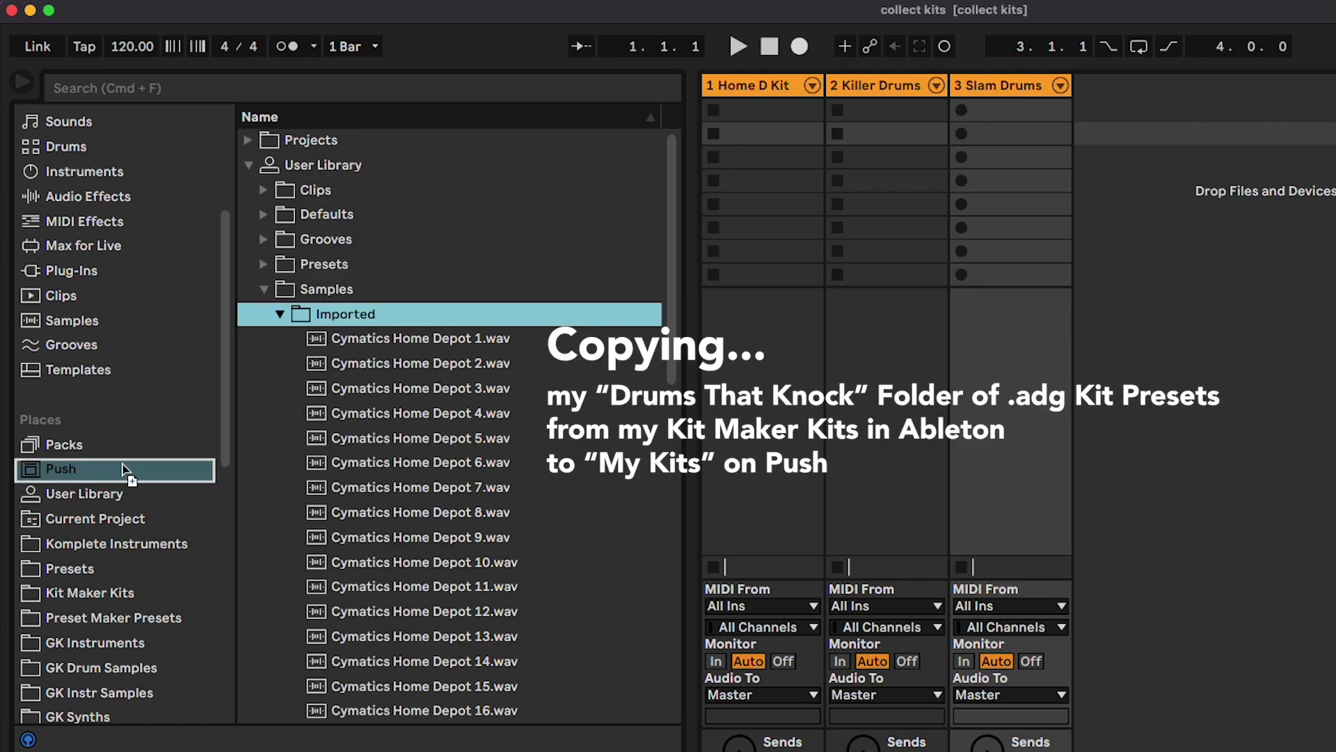
- Drop the Drums That Knock folder into Push's My Kits, then expand and collapse it to check
drag(205, 393, 339, 363)
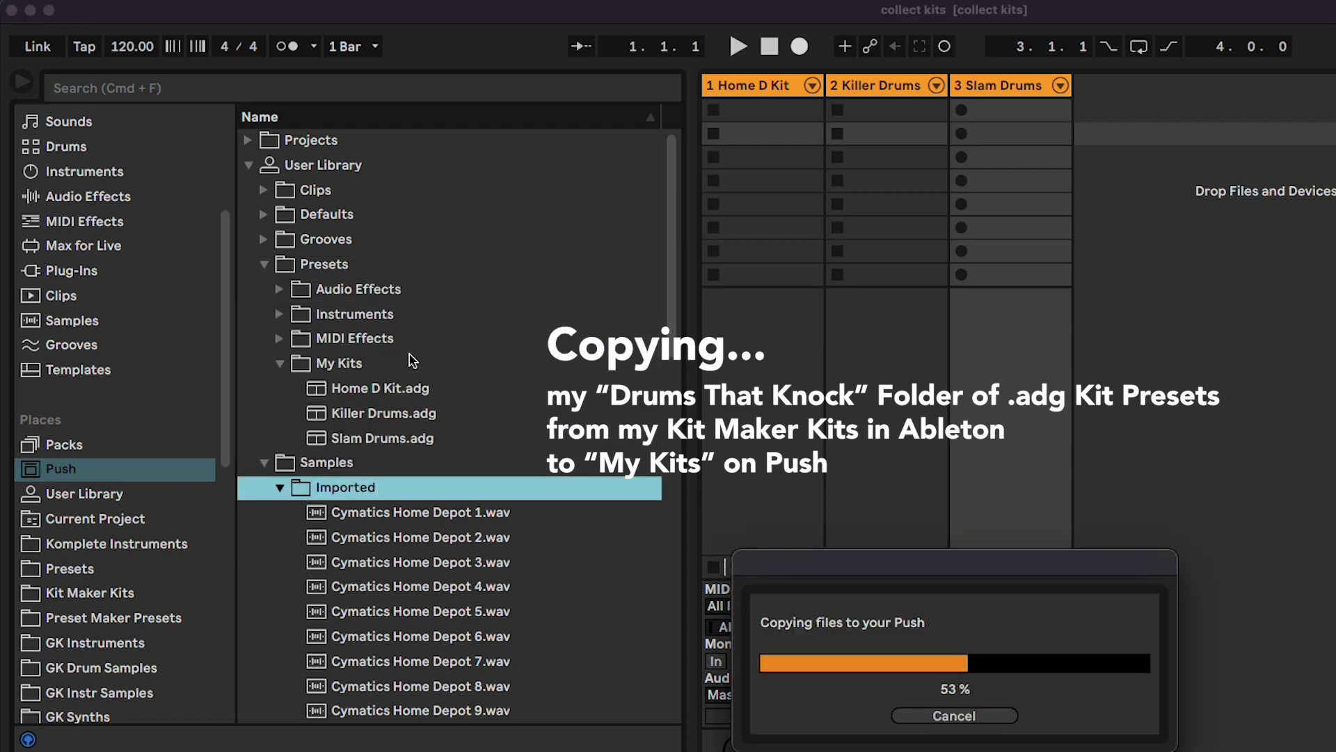
click(293, 389)
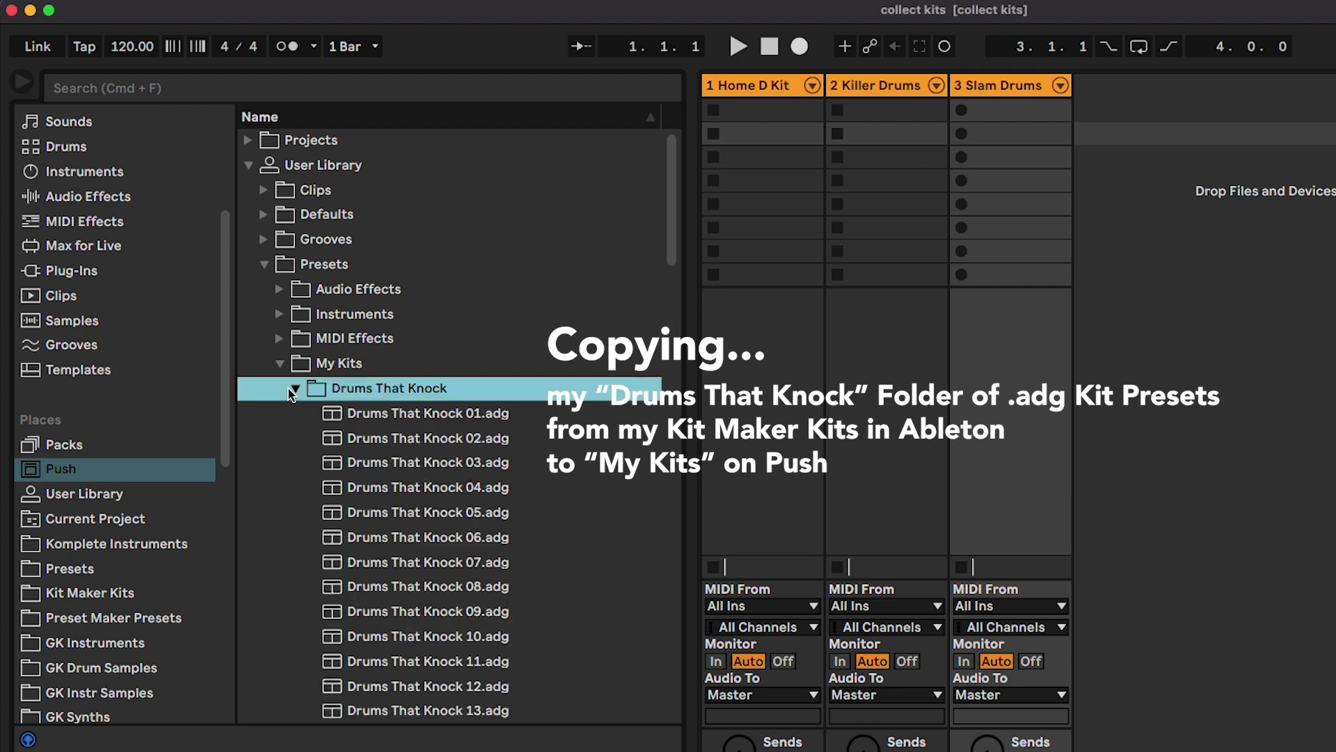
click(293, 389)
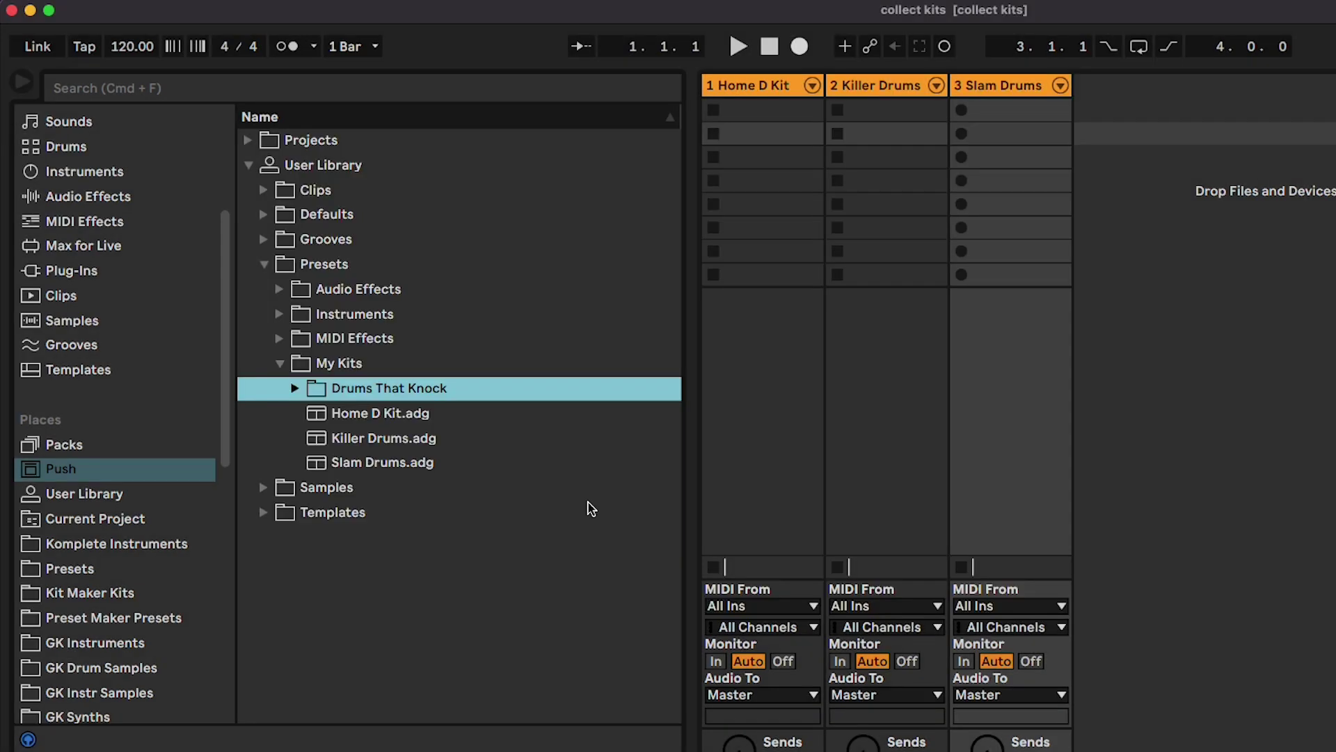
- Create a 'Kit Maker Samples' folder under the Push's Samples > Imported and copy the Drums That Knock samples there
click(265, 489)
click(364, 316)
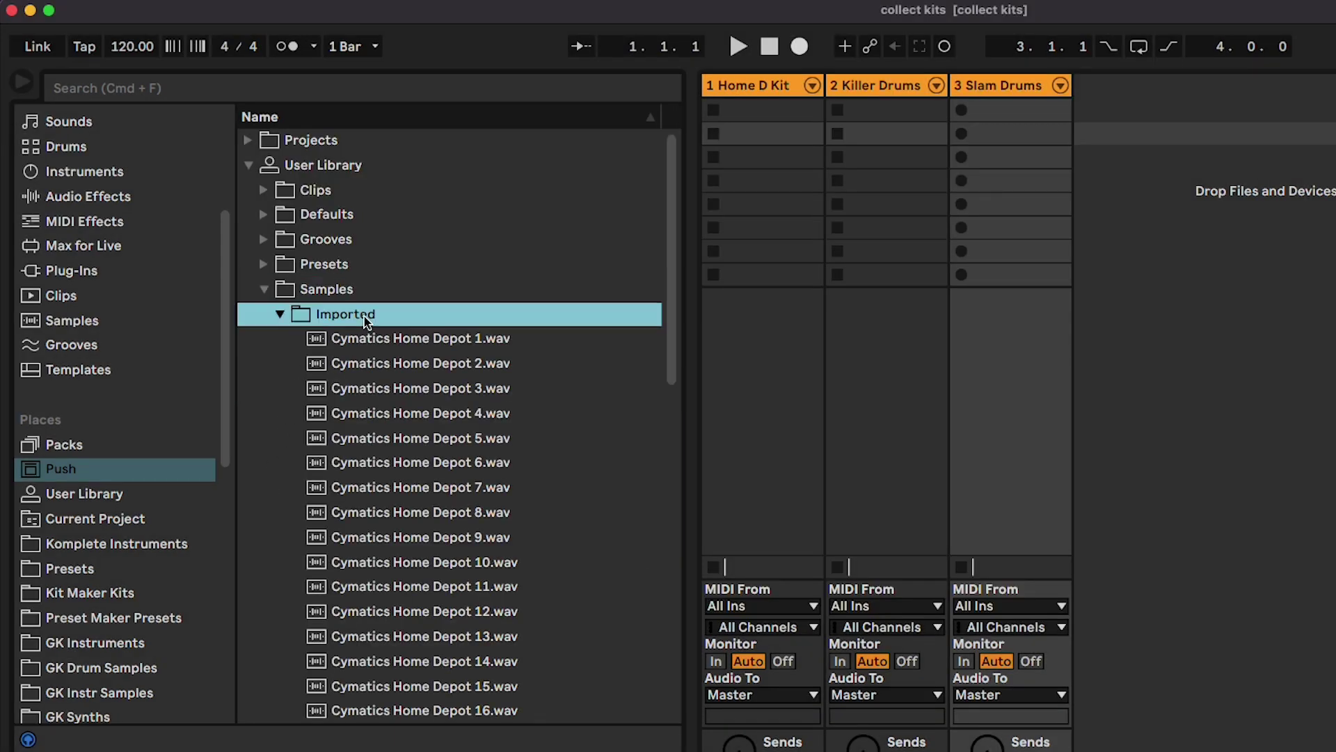
right_click(439, 318)
click(495, 381)
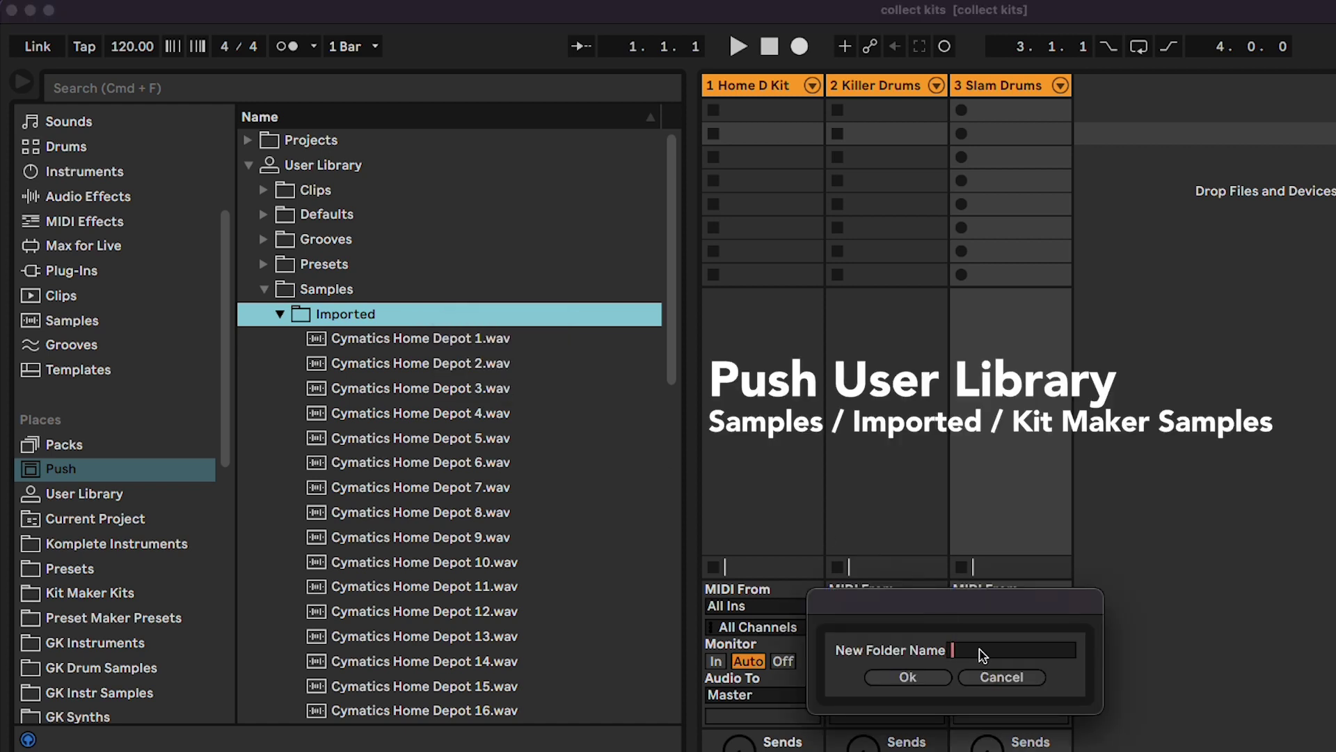
text(Kit Maker Samples)
click(928, 683)
click(421, 440)
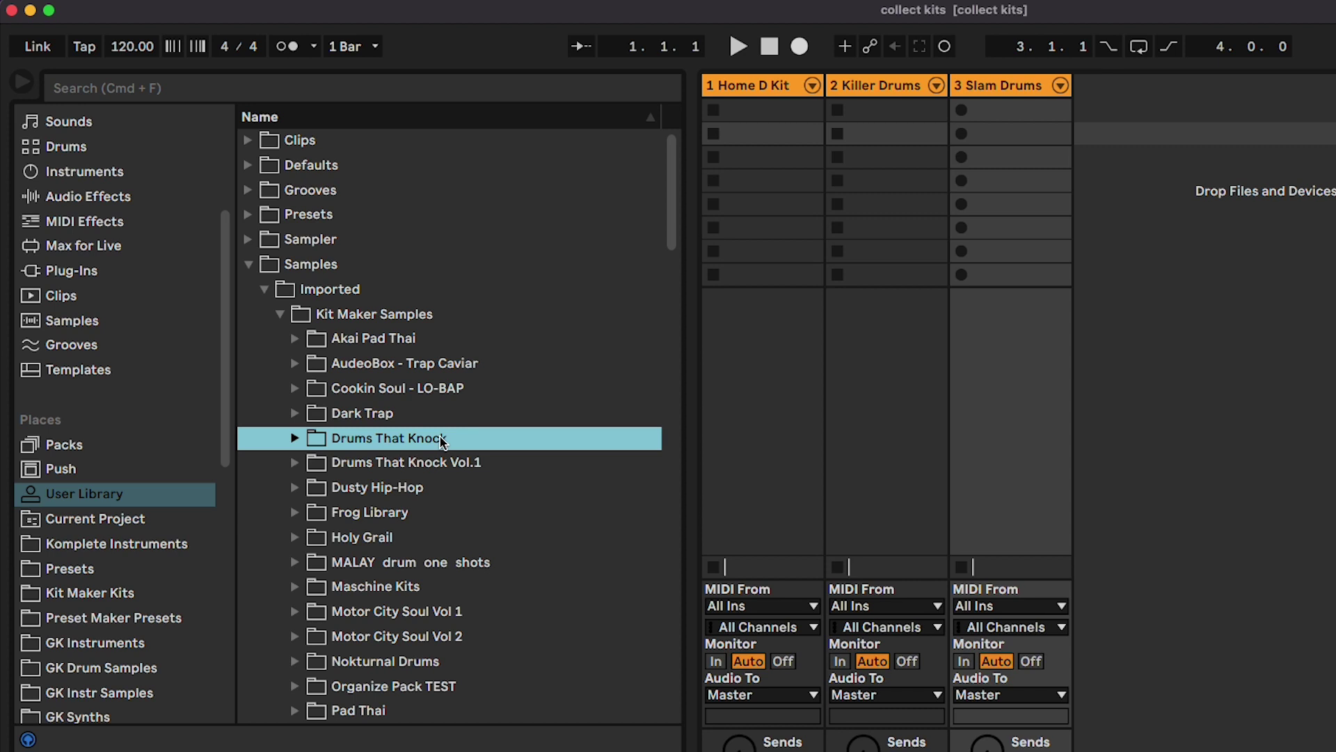
drag(443, 442, 327, 332)
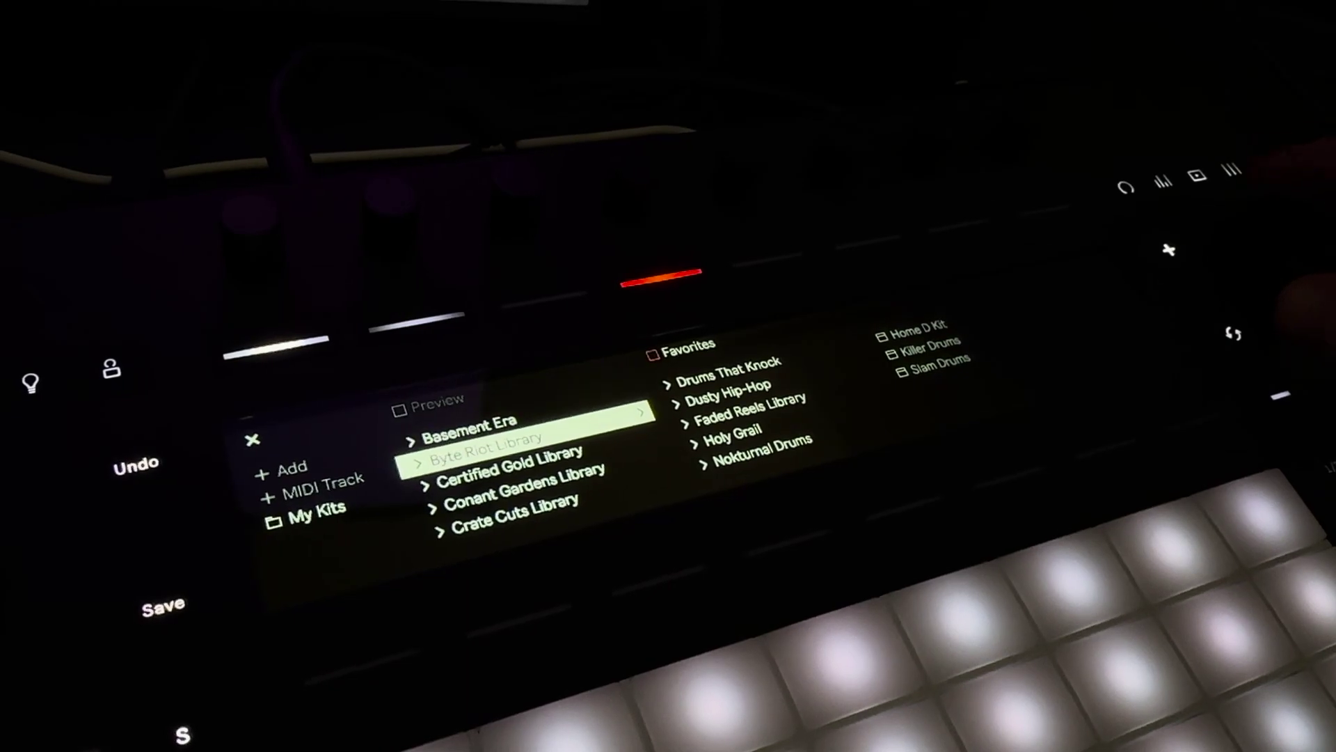
- Move down to Crate Cuts Library in My Kits and open it to list its drum kits
key(Down)
key(Down)
key(Down)
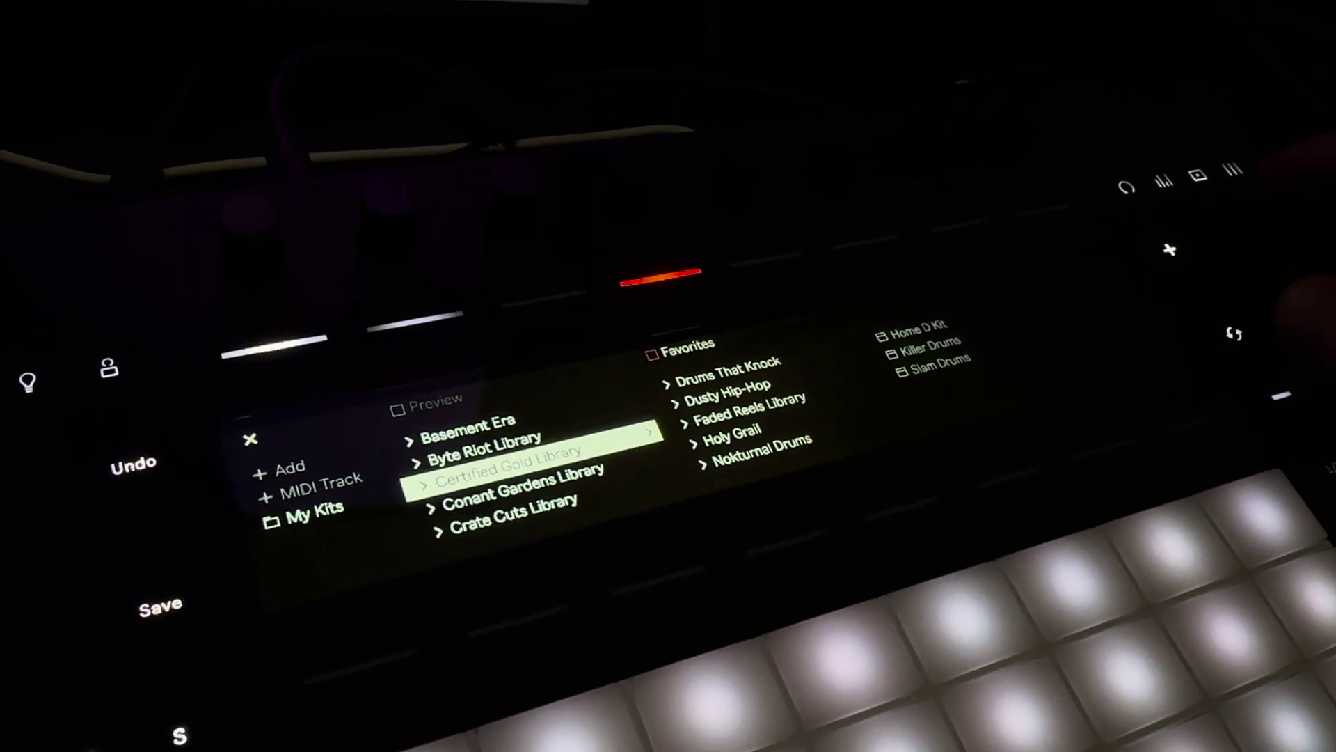
key(Right)
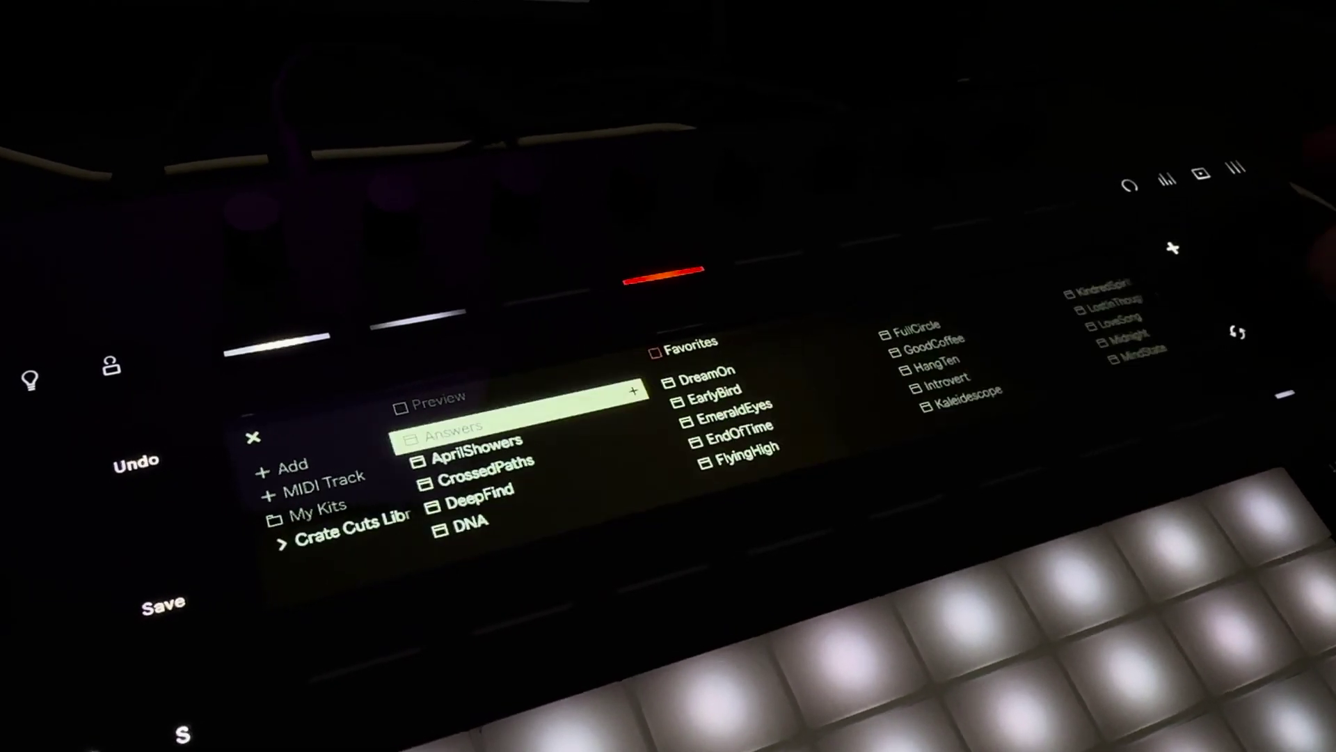